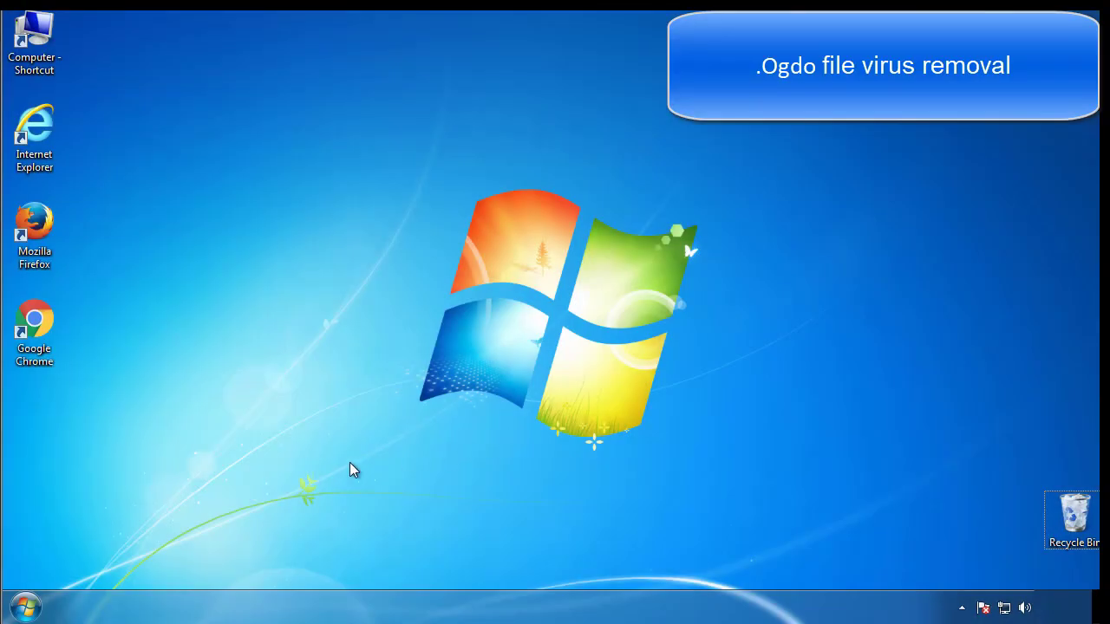
- Launch msconfig, enable Minimal safe boot on the Boot tab, and restart into Safe Mode
click(26, 607)
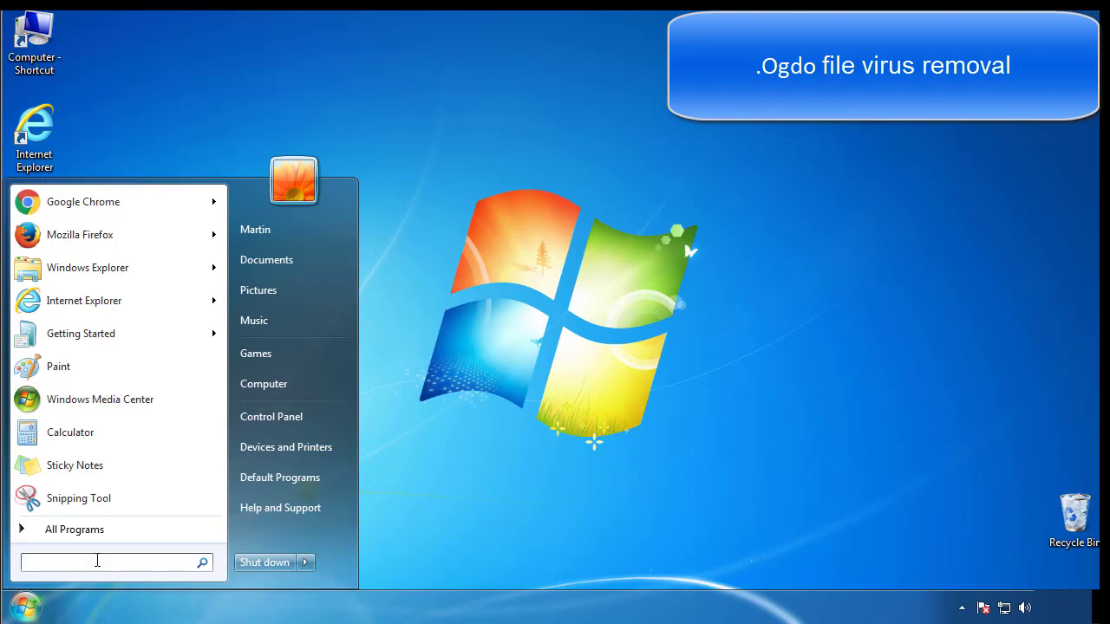
text(msconfig)
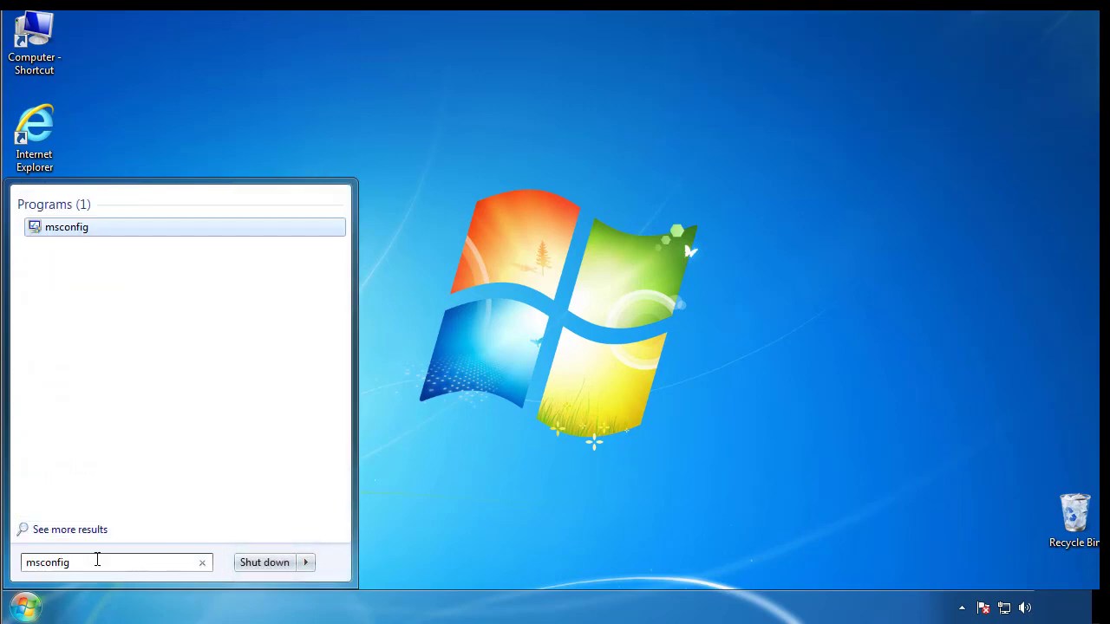
key(Return)
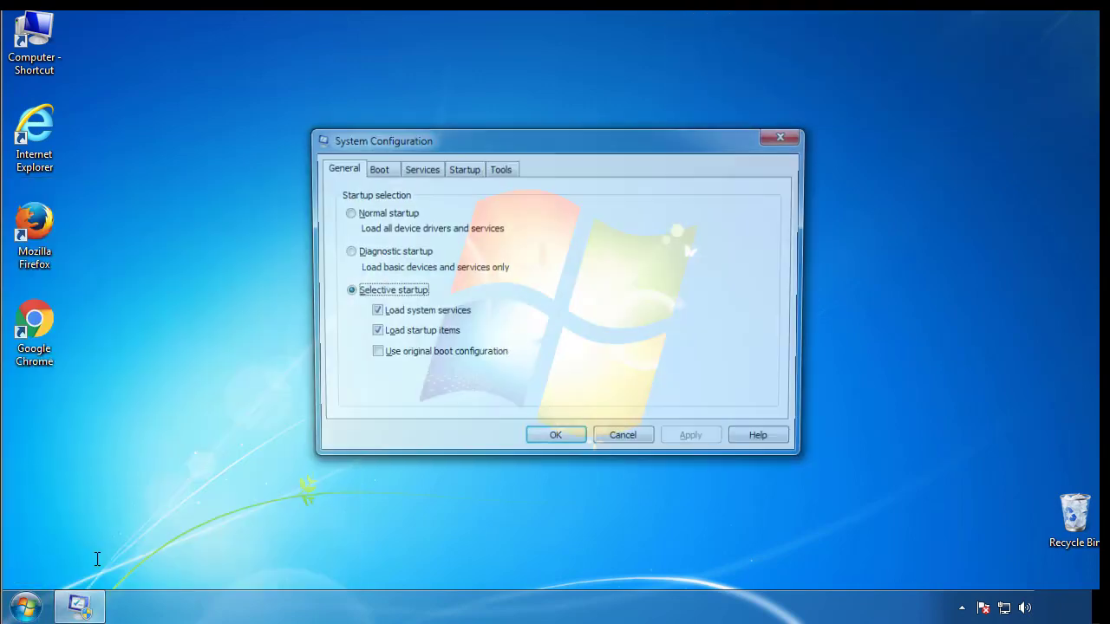
click(374, 169)
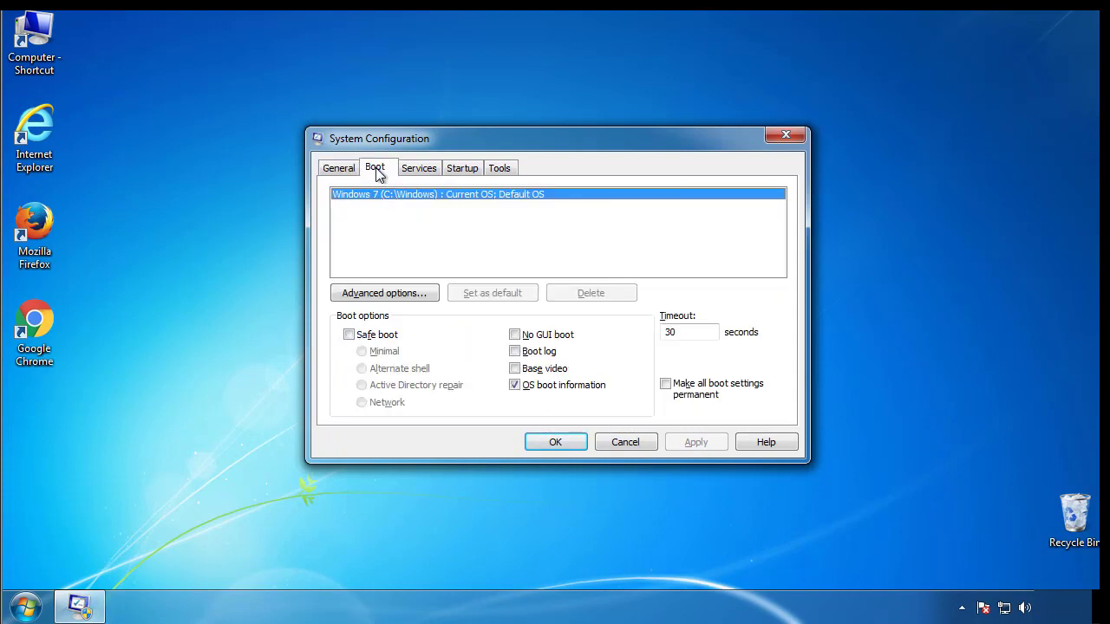
click(348, 335)
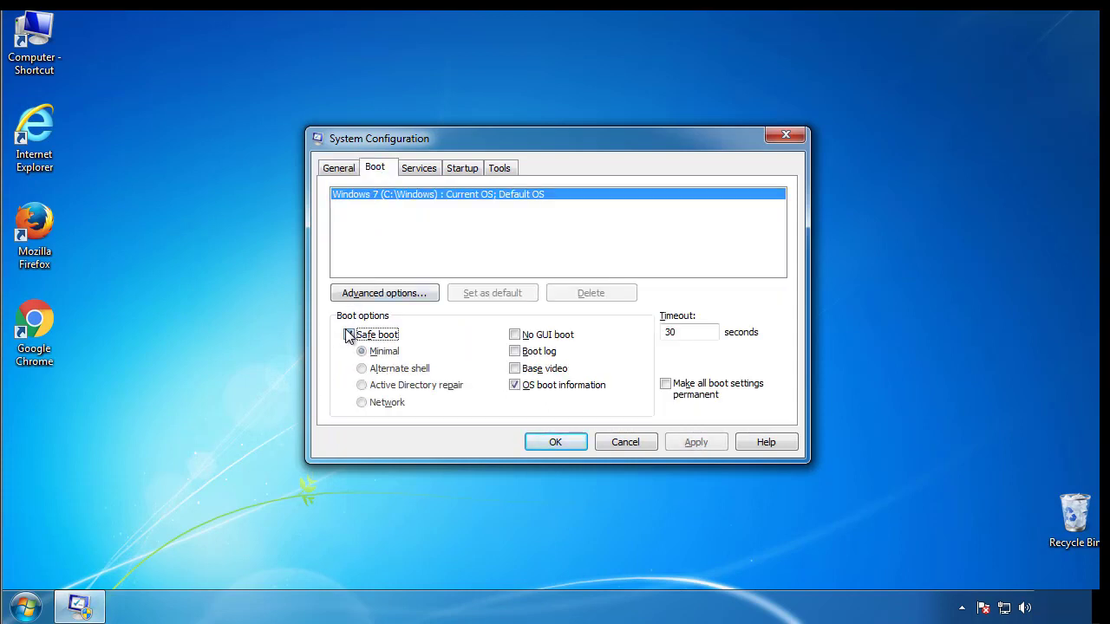
click(565, 445)
click(500, 337)
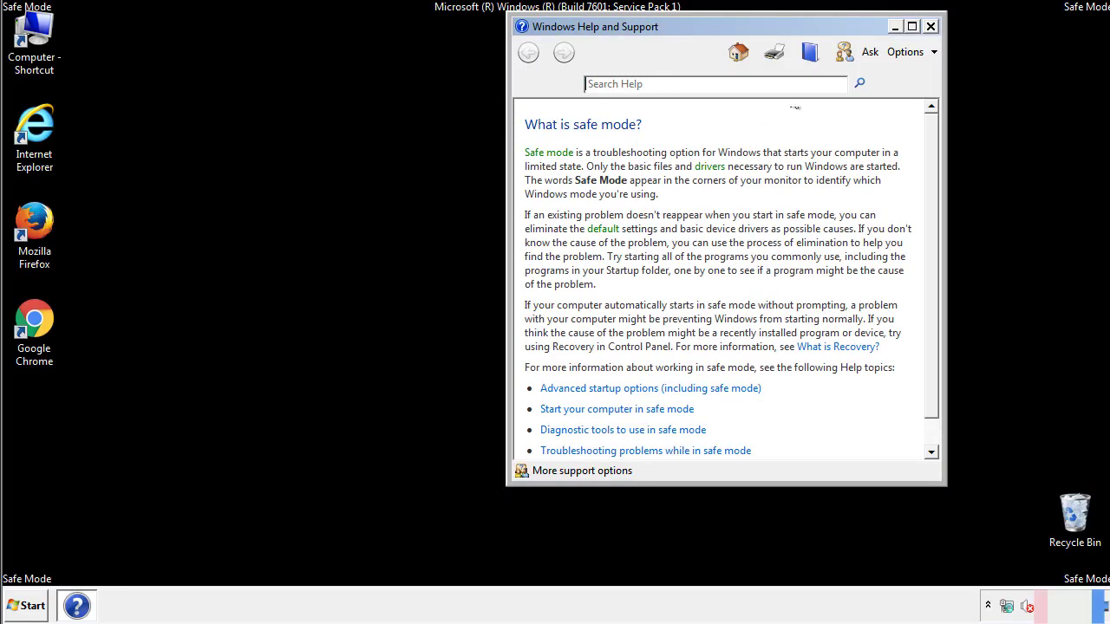
- Close the Safe Mode help window and show hidden files, folders and drives in Folder Options
click(930, 26)
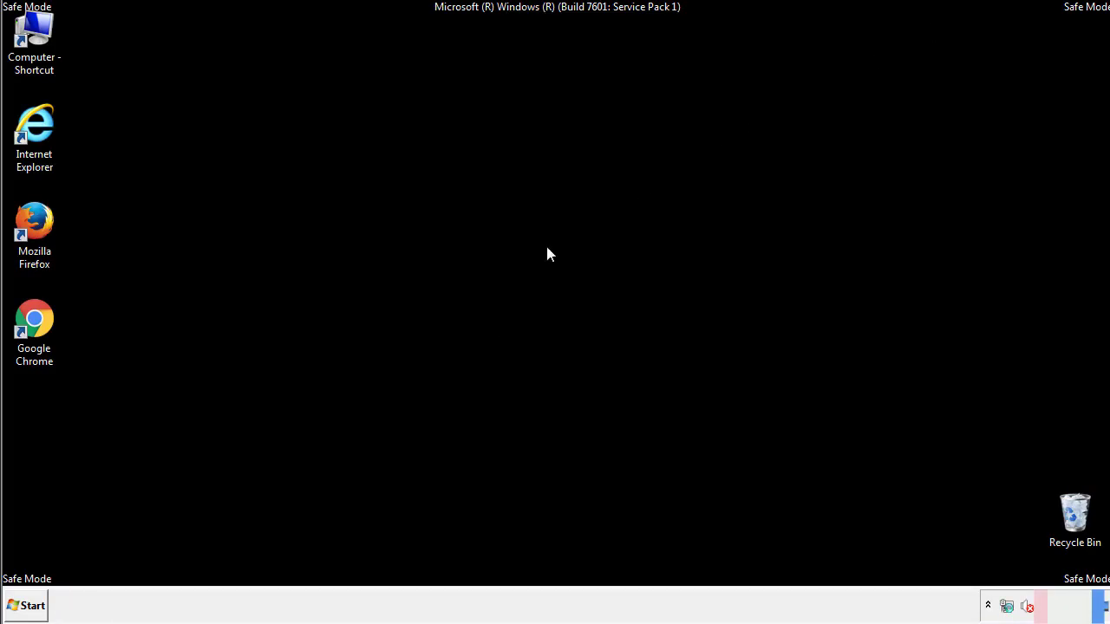
click(33, 605)
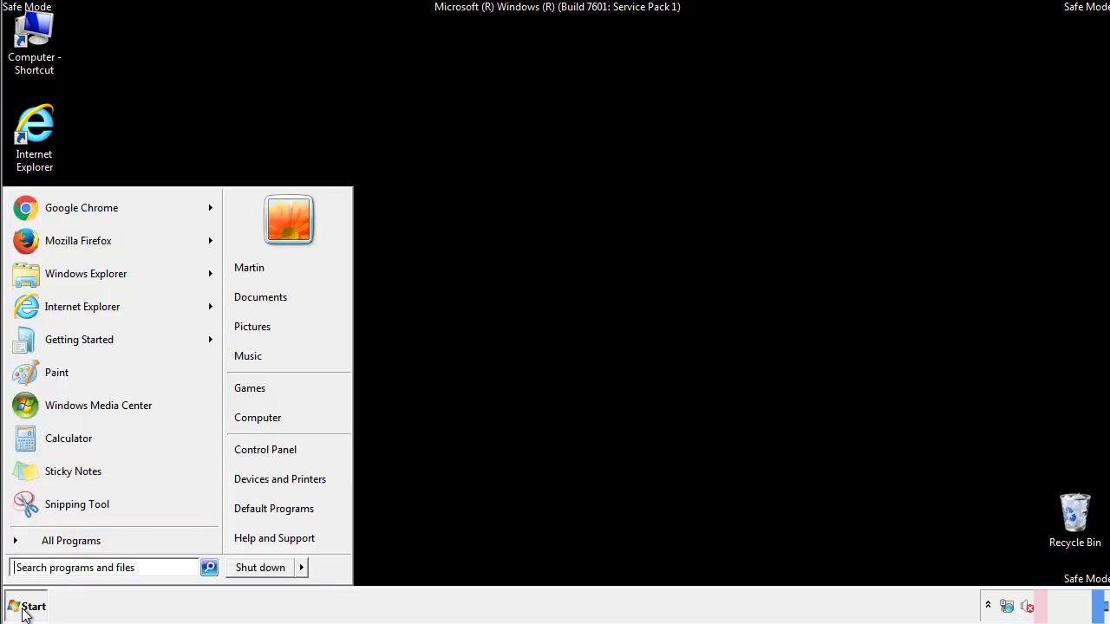
click(276, 447)
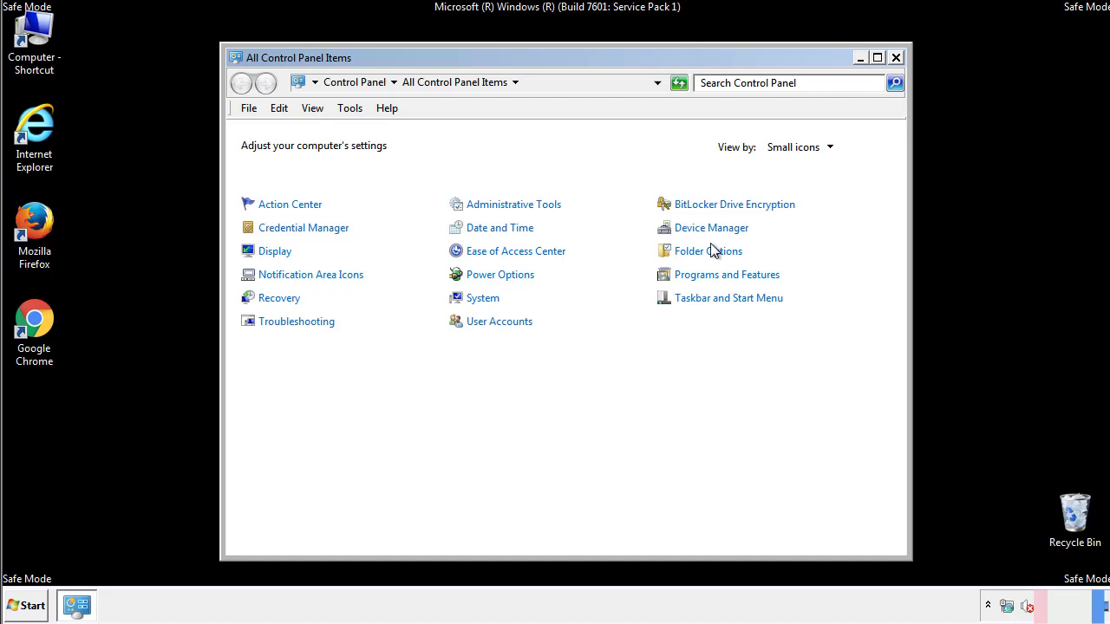
click(709, 252)
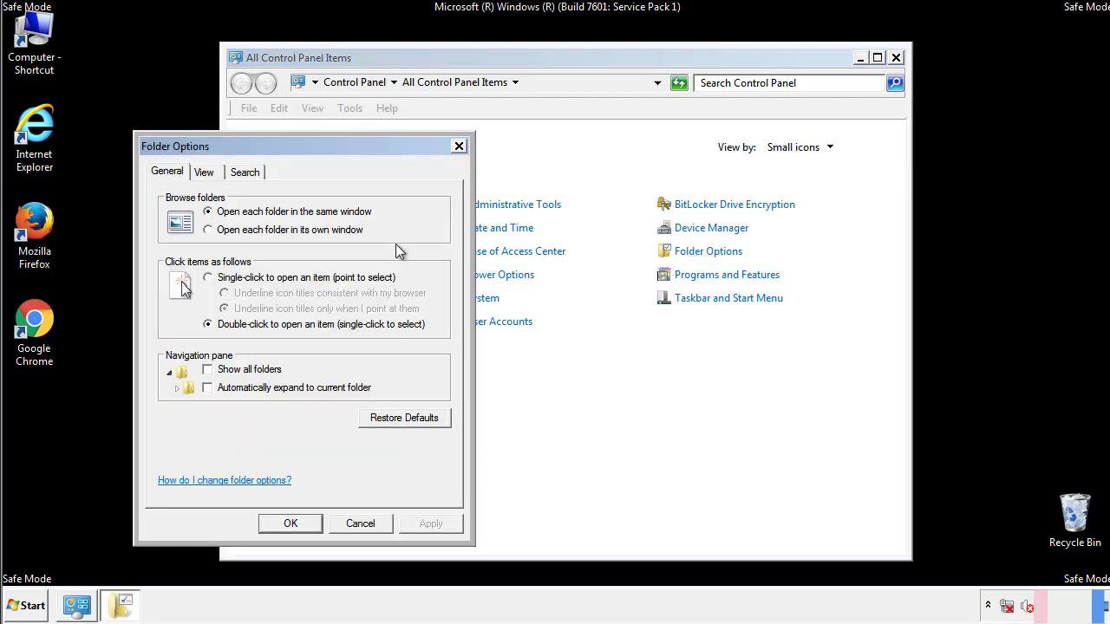
click(207, 175)
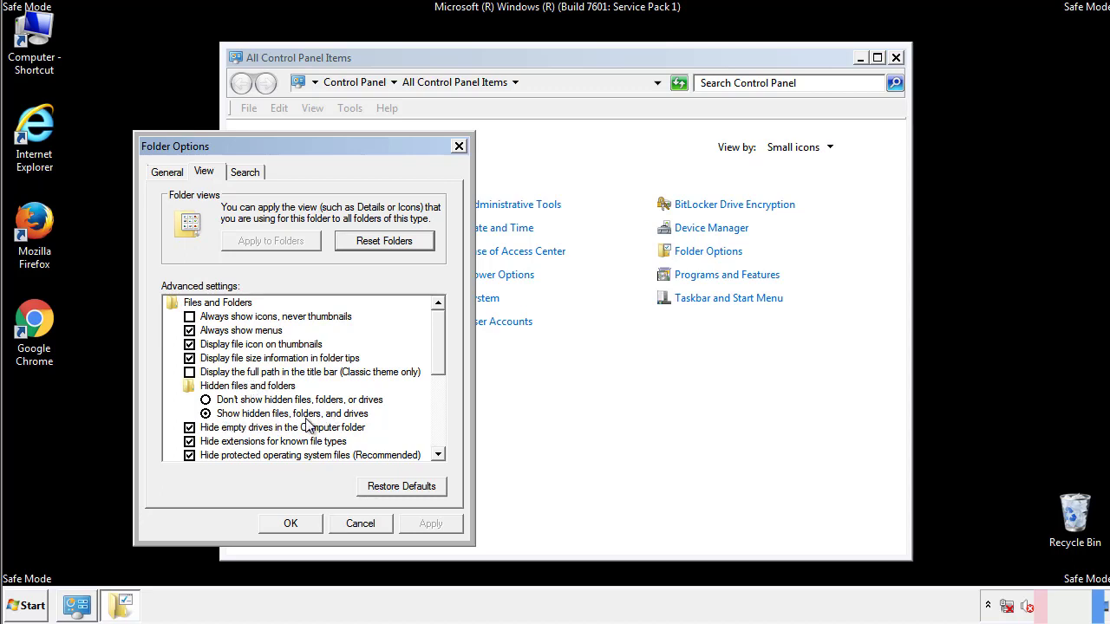
click(299, 522)
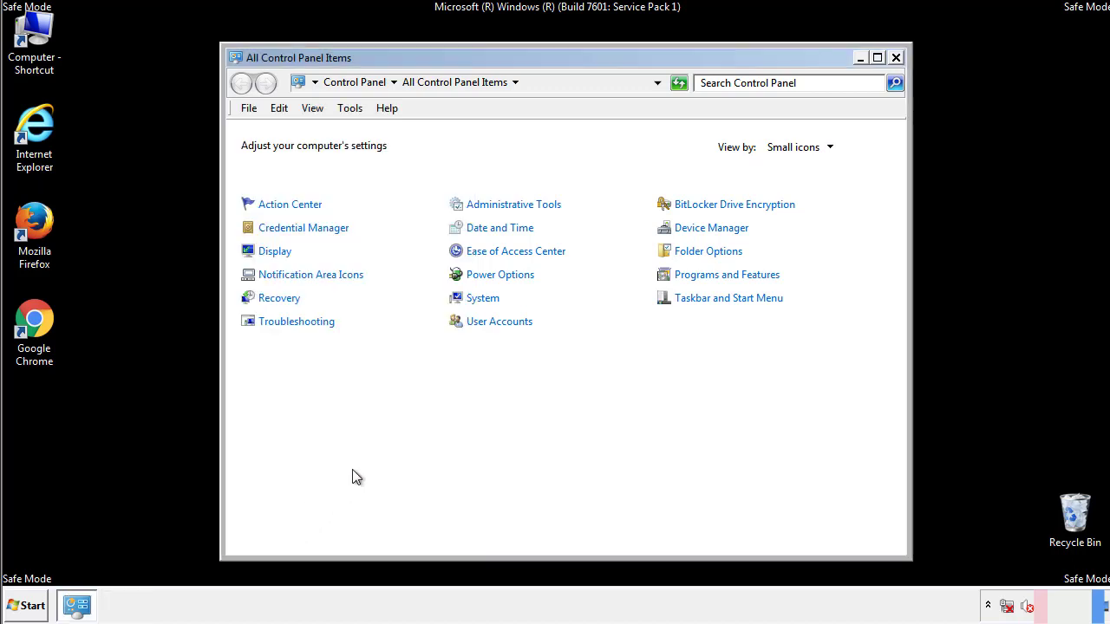
- Close Control Panel and open the Windows folder on Local Disk (C:) from Computer
click(896, 57)
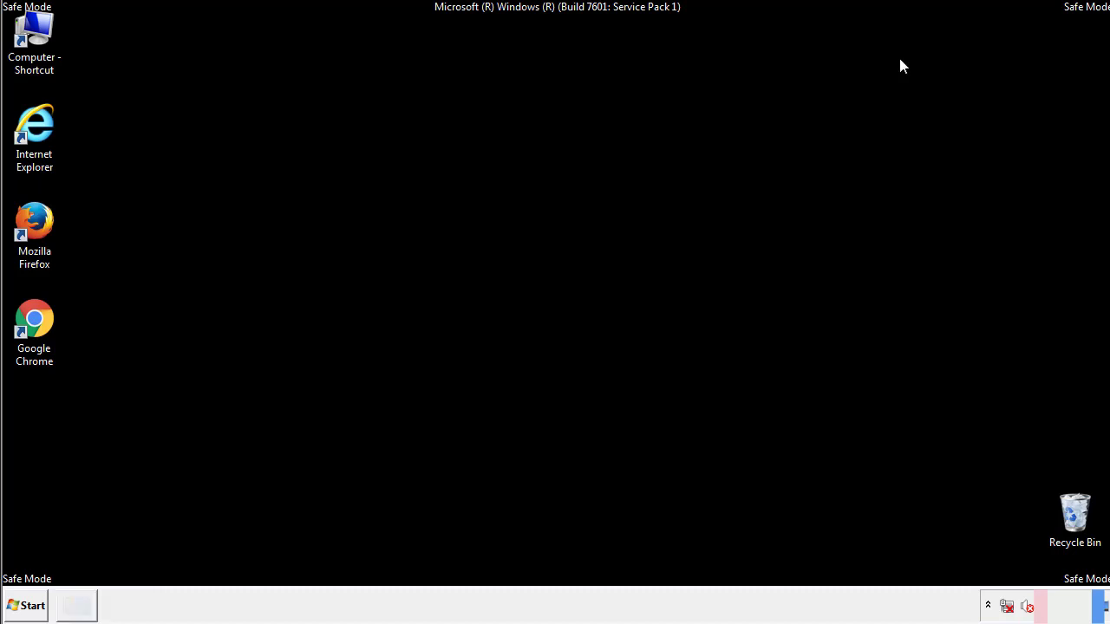
double_click(45, 30)
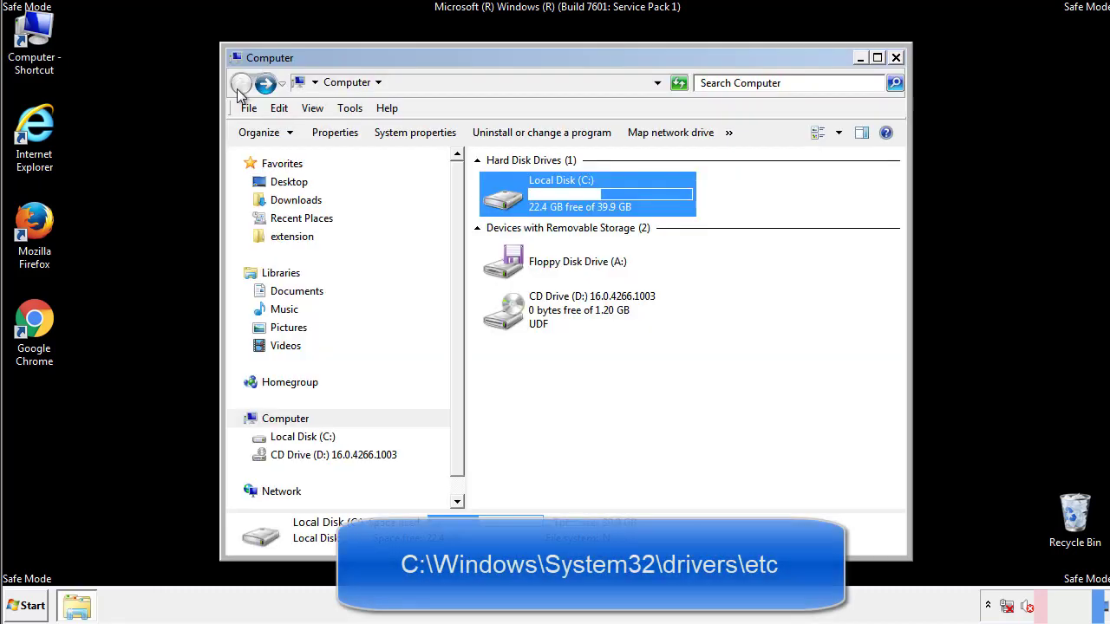
double_click(510, 199)
click(507, 318)
double_click(506, 317)
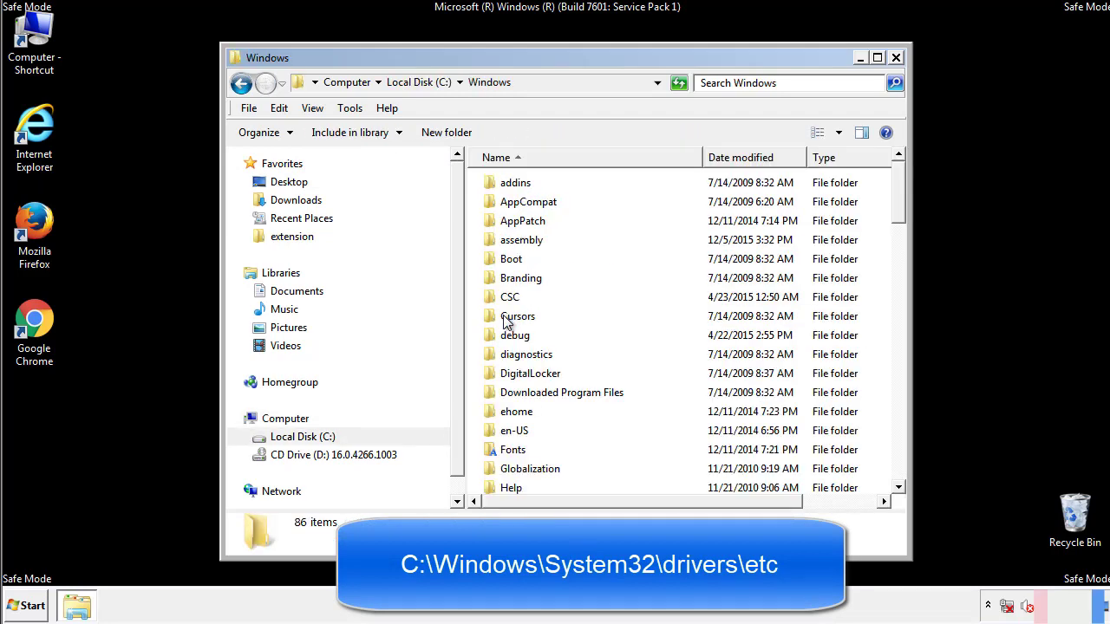
- Go through System32\drivers\etc and open the hosts file
scroll(510, 392, down, 2)
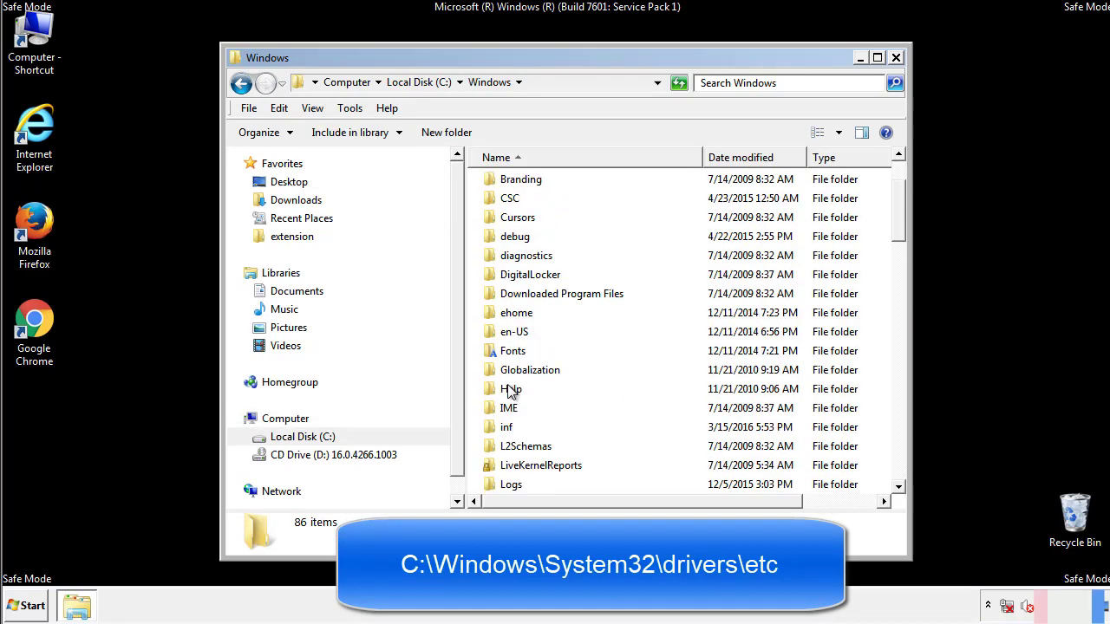
scroll(510, 392, down, 7)
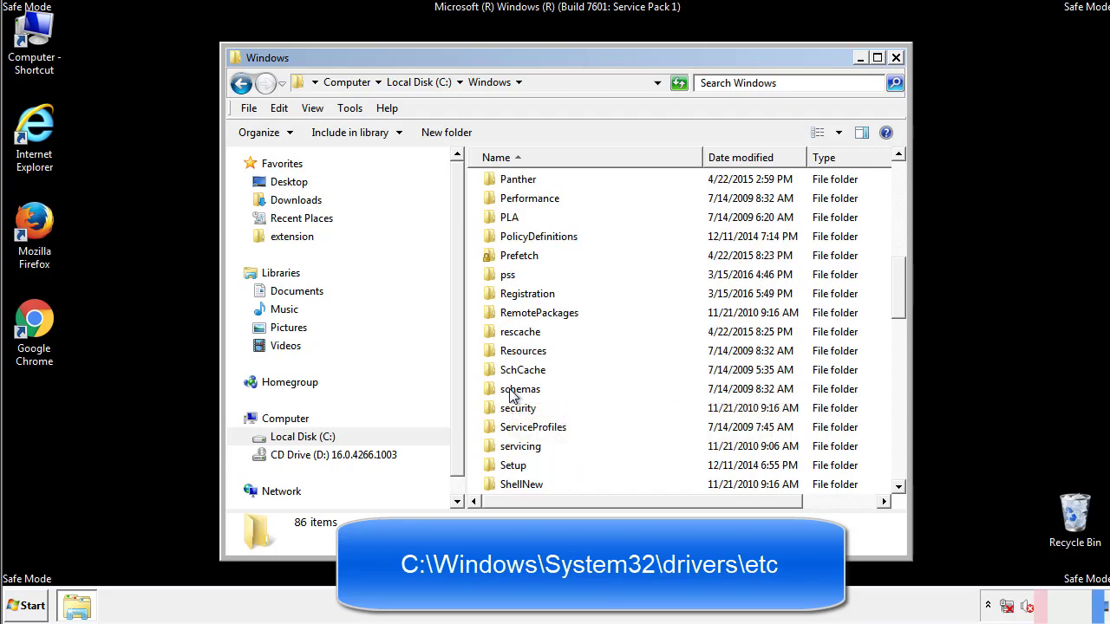
scroll(512, 395, down, 2)
double_click(523, 448)
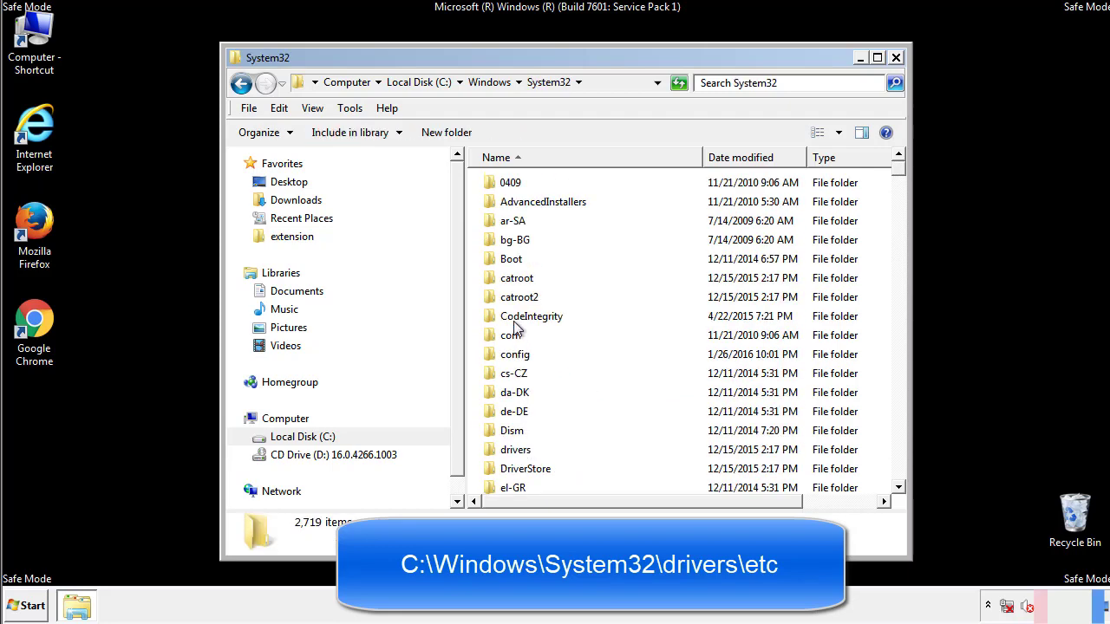
double_click(515, 451)
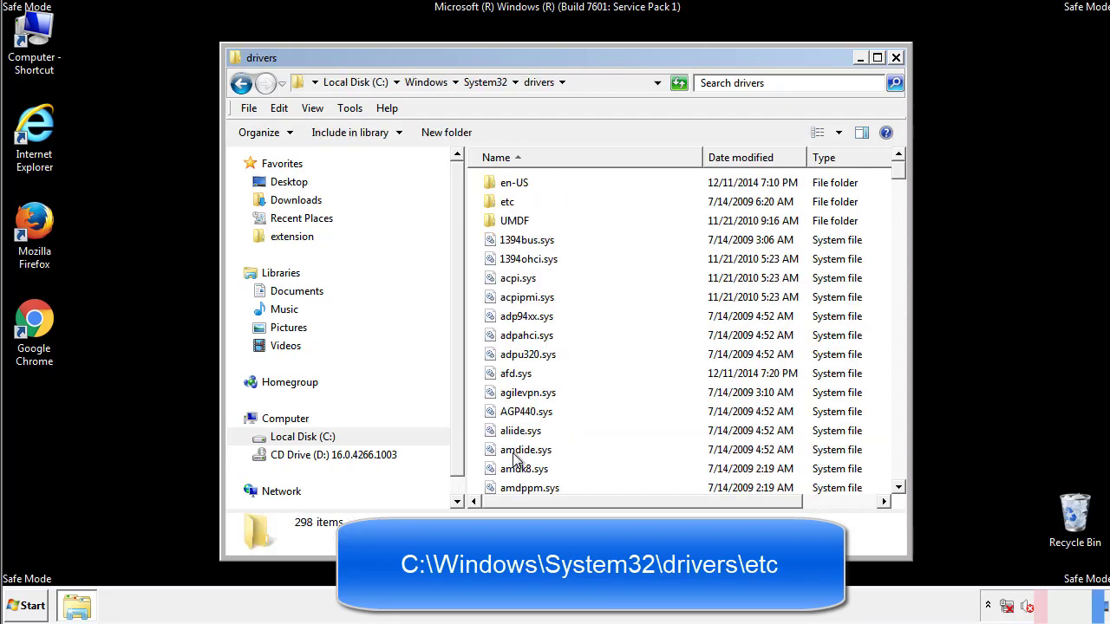
double_click(496, 209)
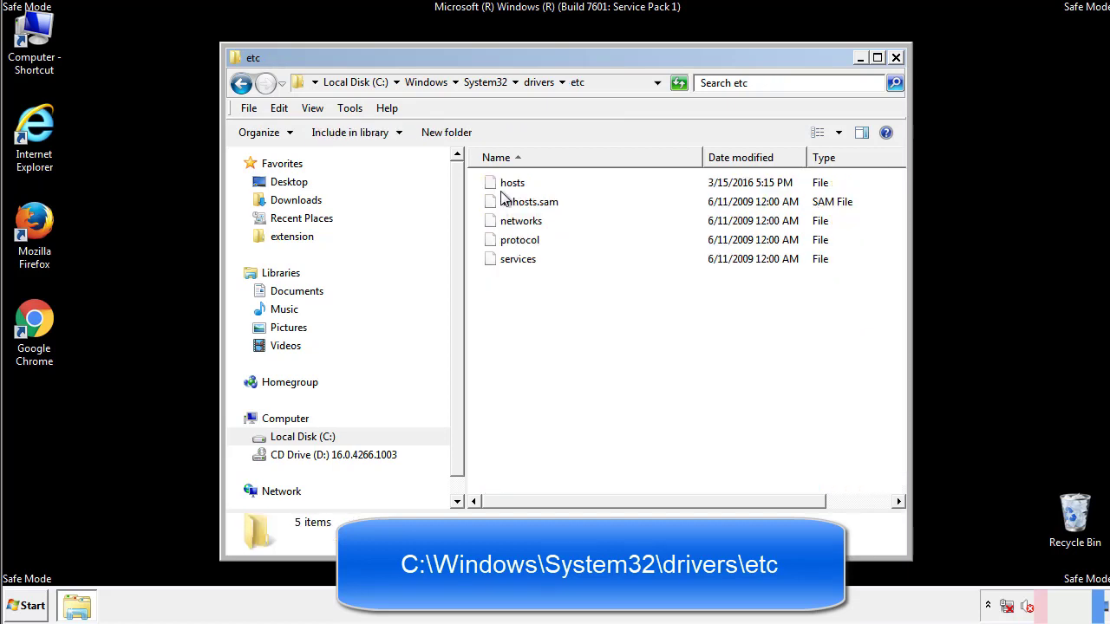
double_click(505, 186)
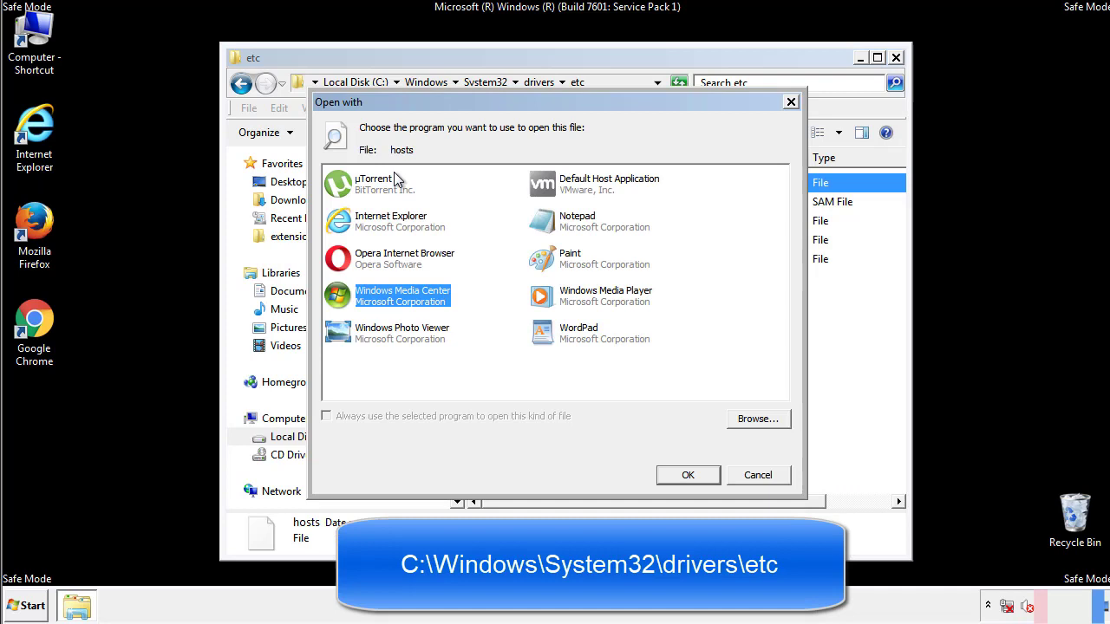
- Open the hosts file in Notepad
click(562, 227)
click(686, 475)
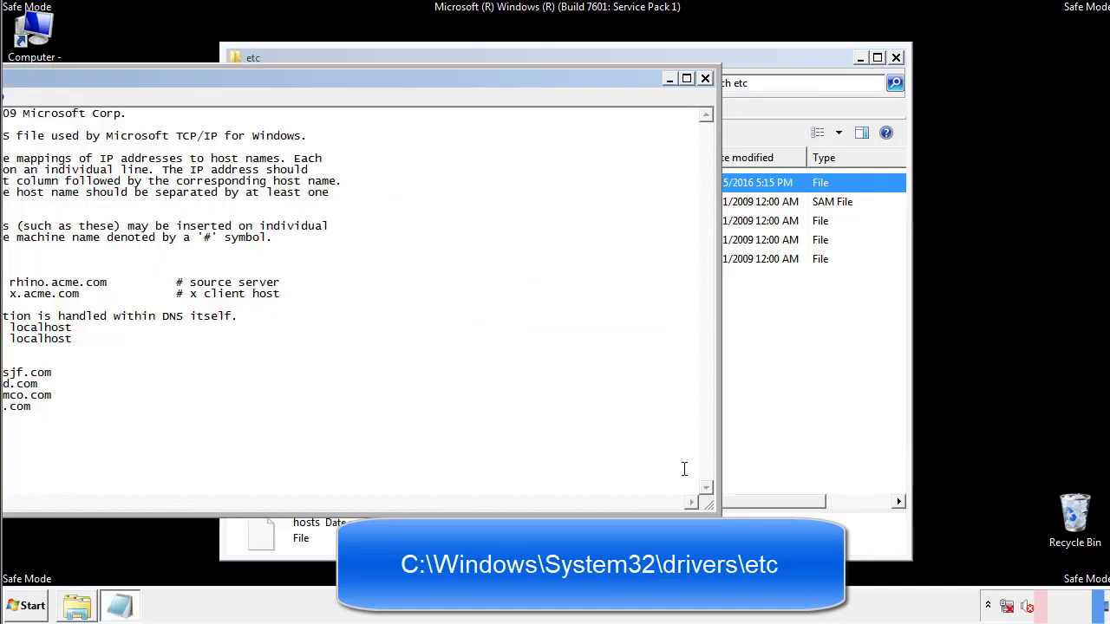
drag(454, 78, 706, 96)
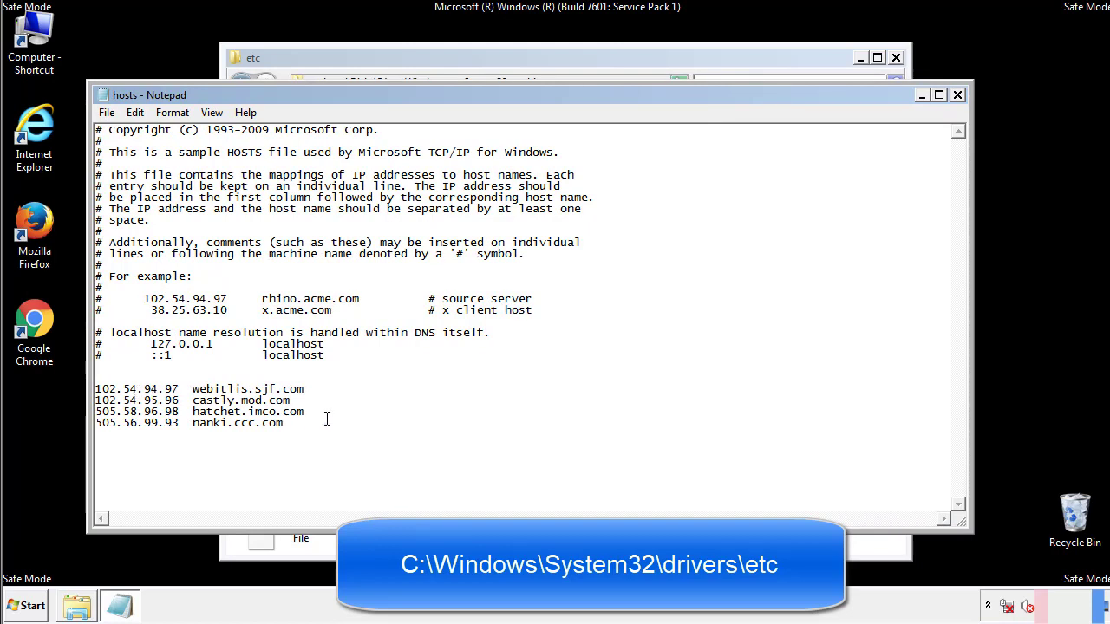
- Delete the four suspicious host entries, save hosts, and close the etc window
drag(310, 425, 95, 389)
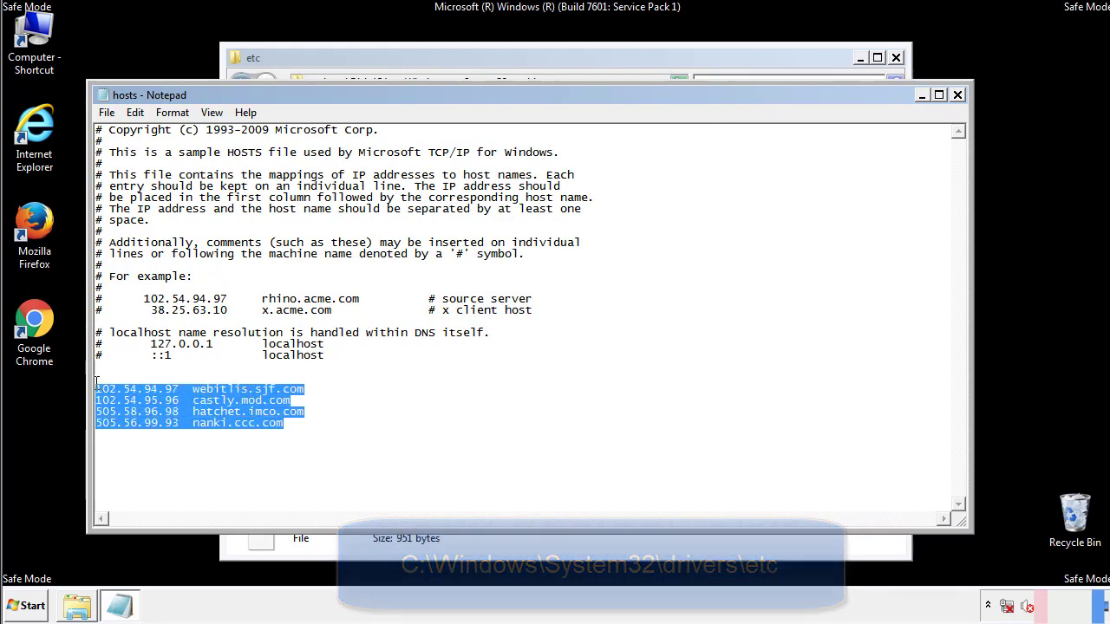
key(Delete)
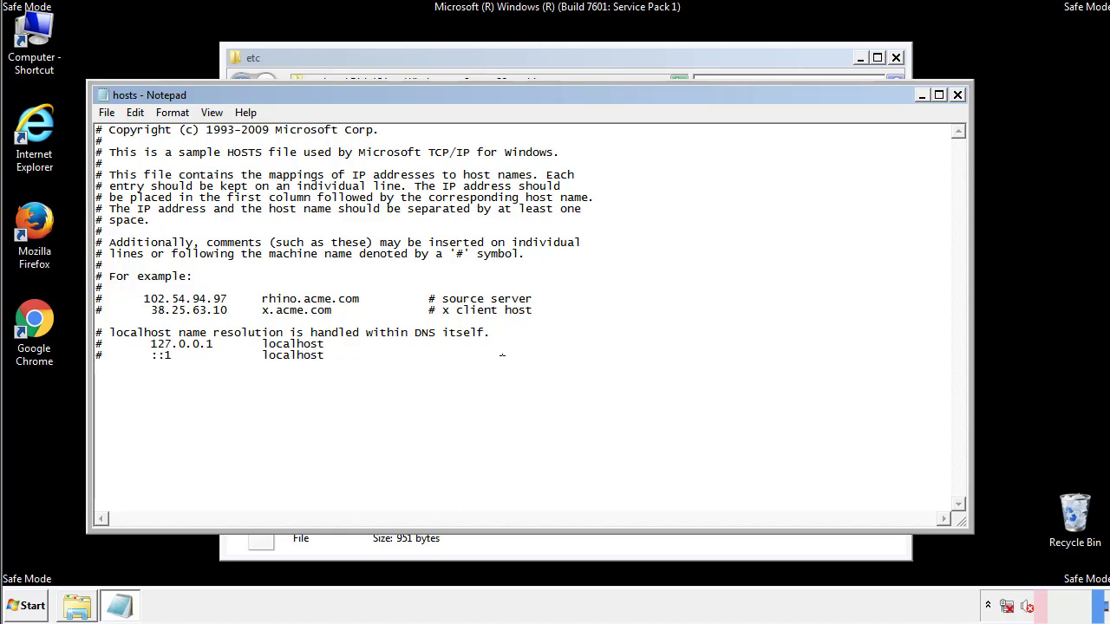
click(957, 96)
click(489, 315)
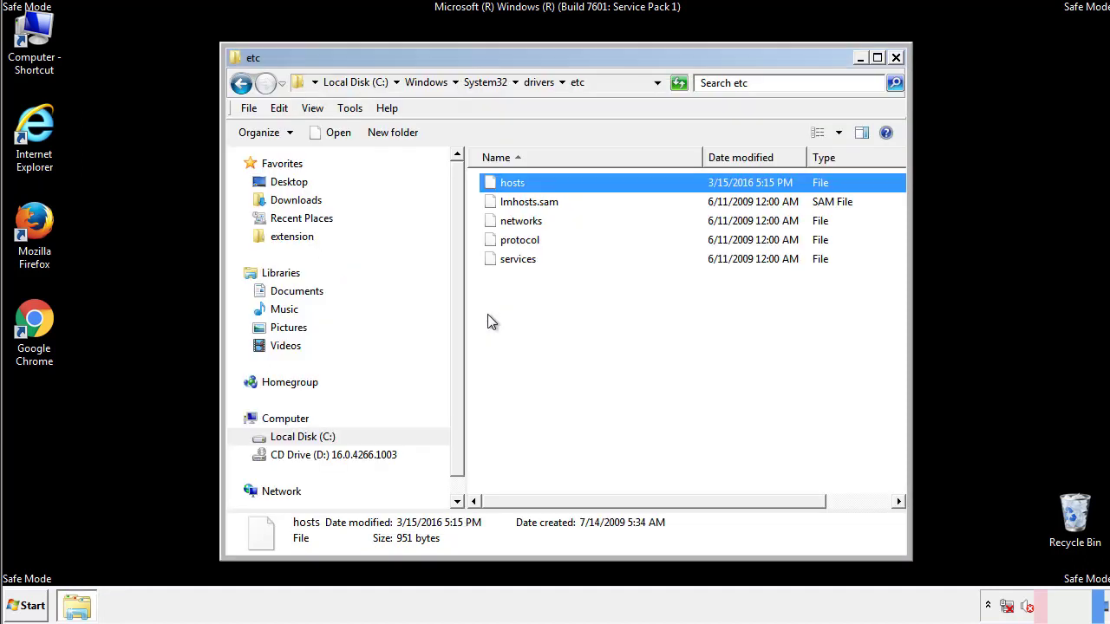
click(895, 58)
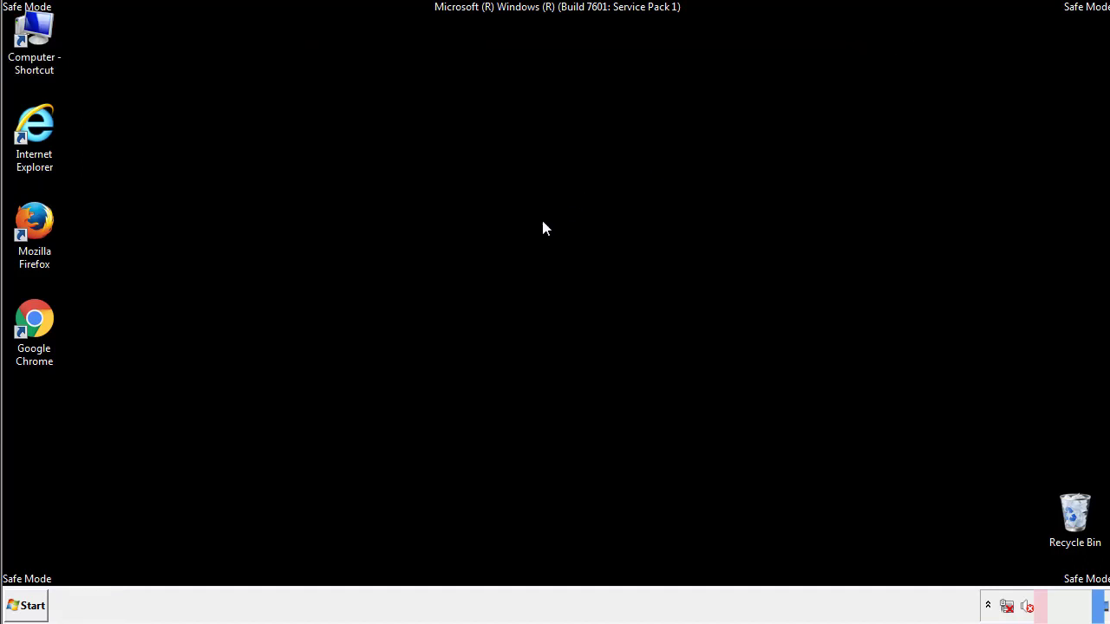
- Open the Startup folder from All Programs in its own window
click(28, 606)
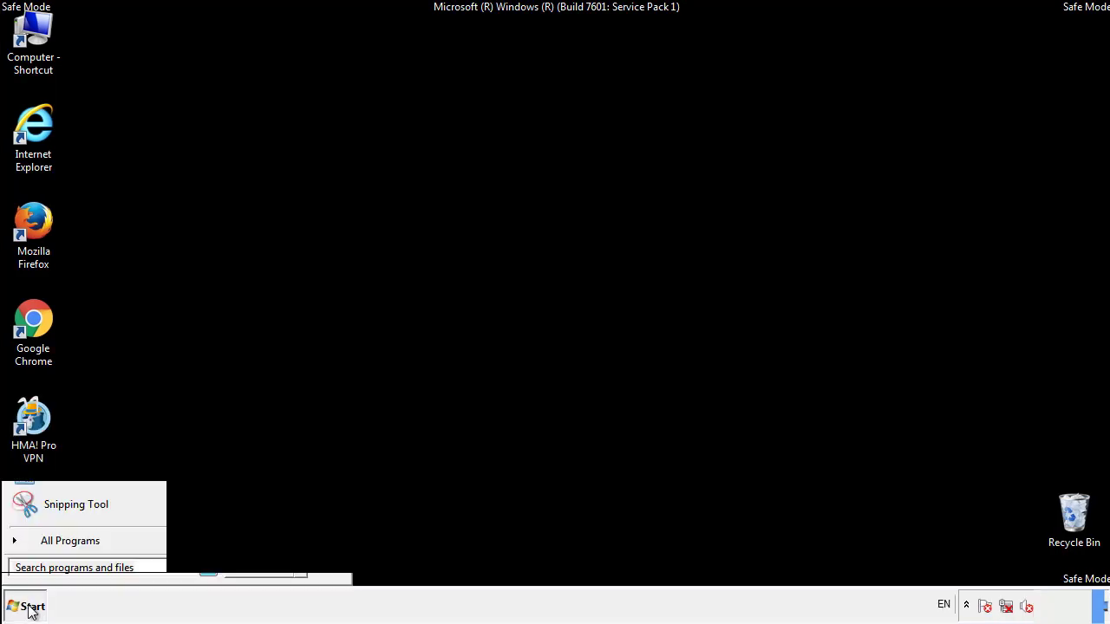
click(49, 547)
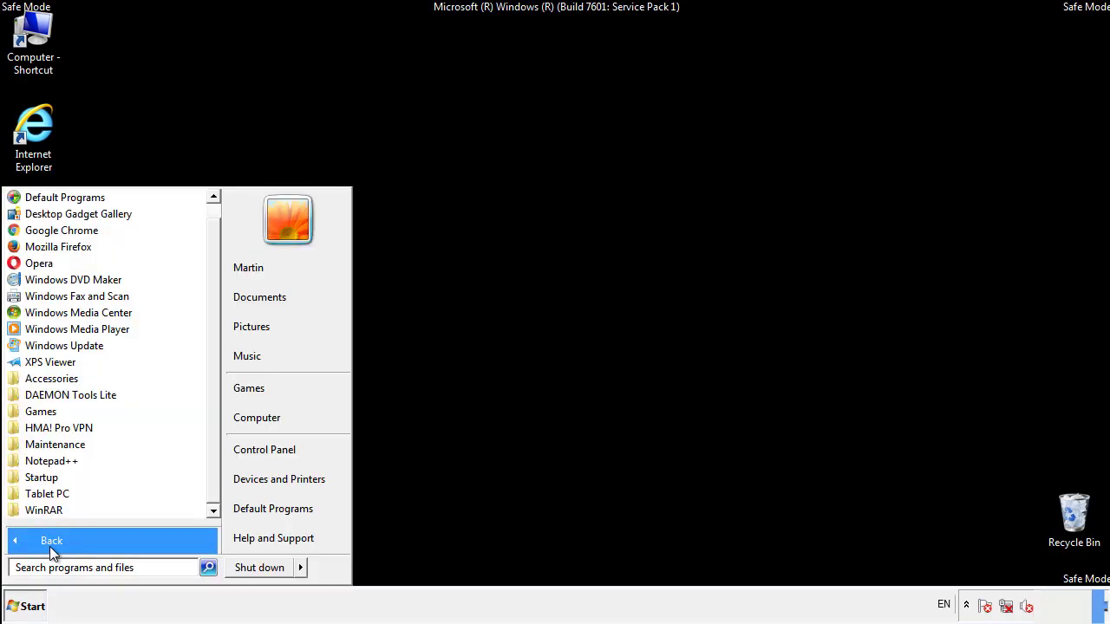
right_click(48, 478)
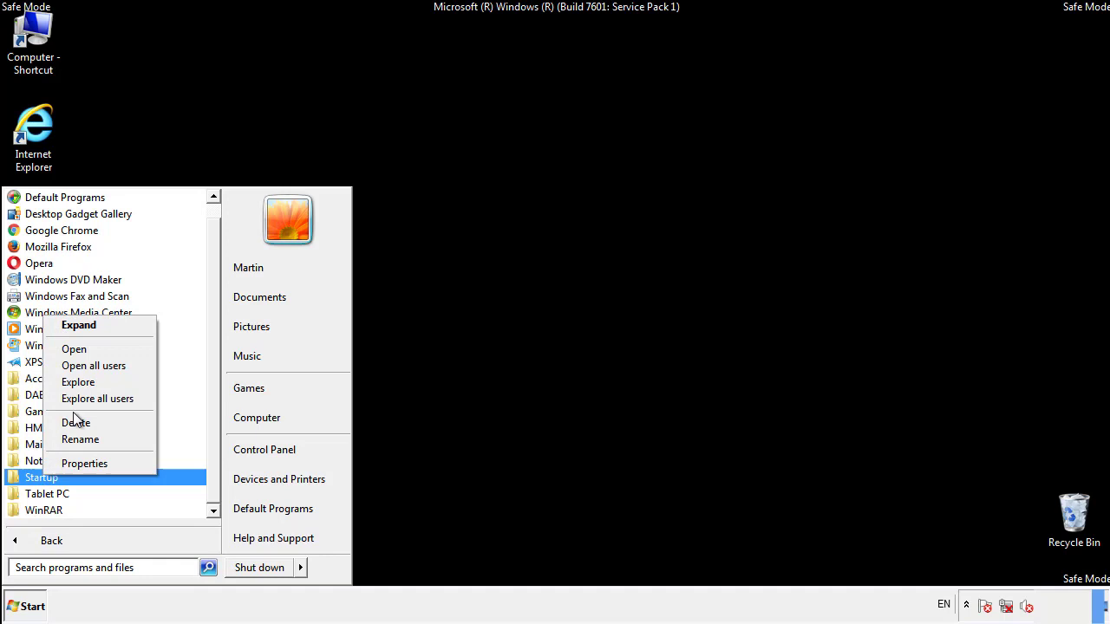
click(84, 349)
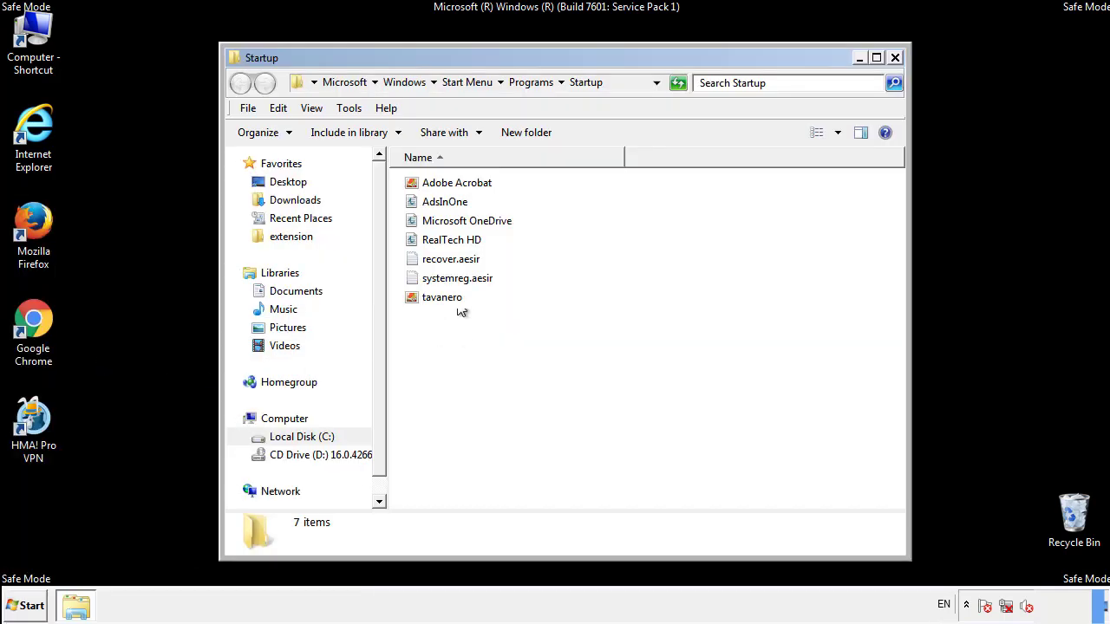
- Delete AdsInOne, recover.aesir, systemreg.aesir and tavanero, then close the Startup window
click(451, 204)
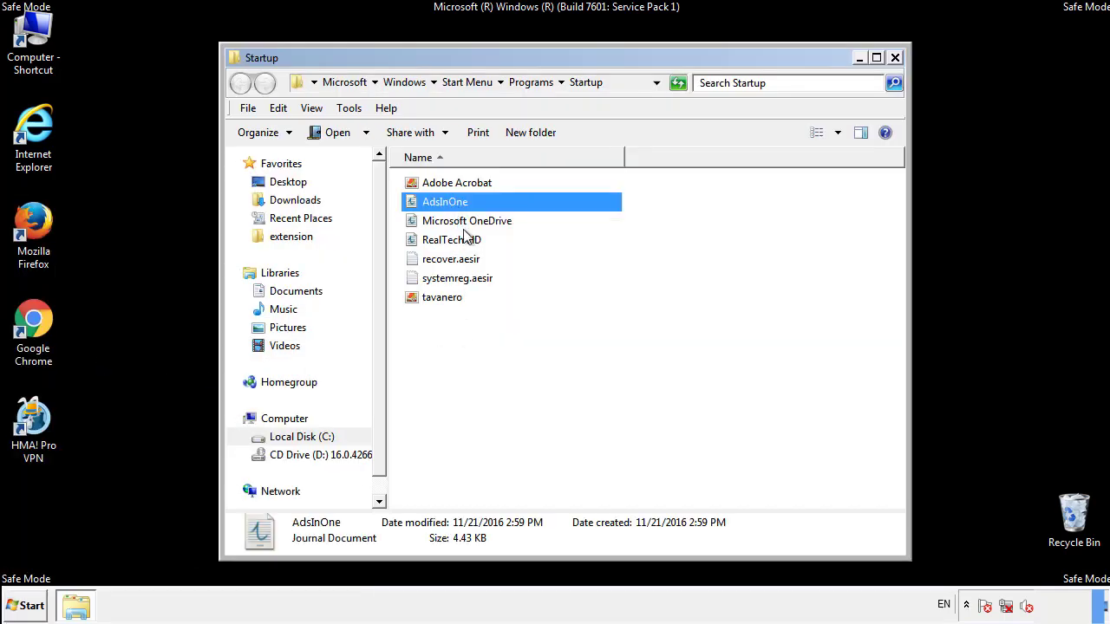
ctrl+click(453, 258)
ctrl+click(459, 278)
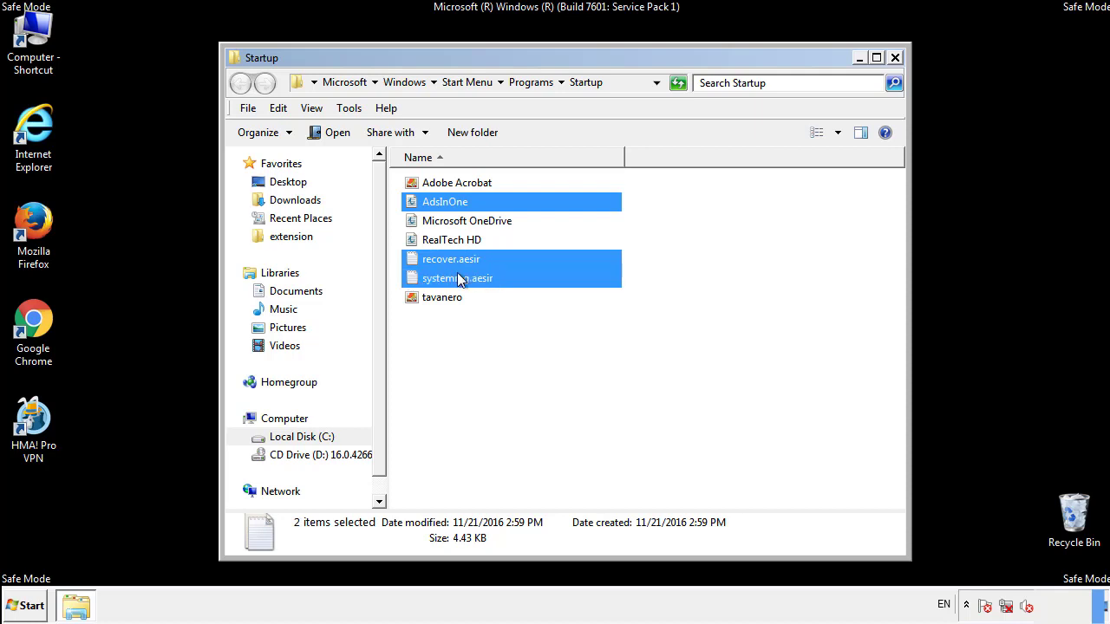
ctrl+click(443, 294)
right_click(439, 299)
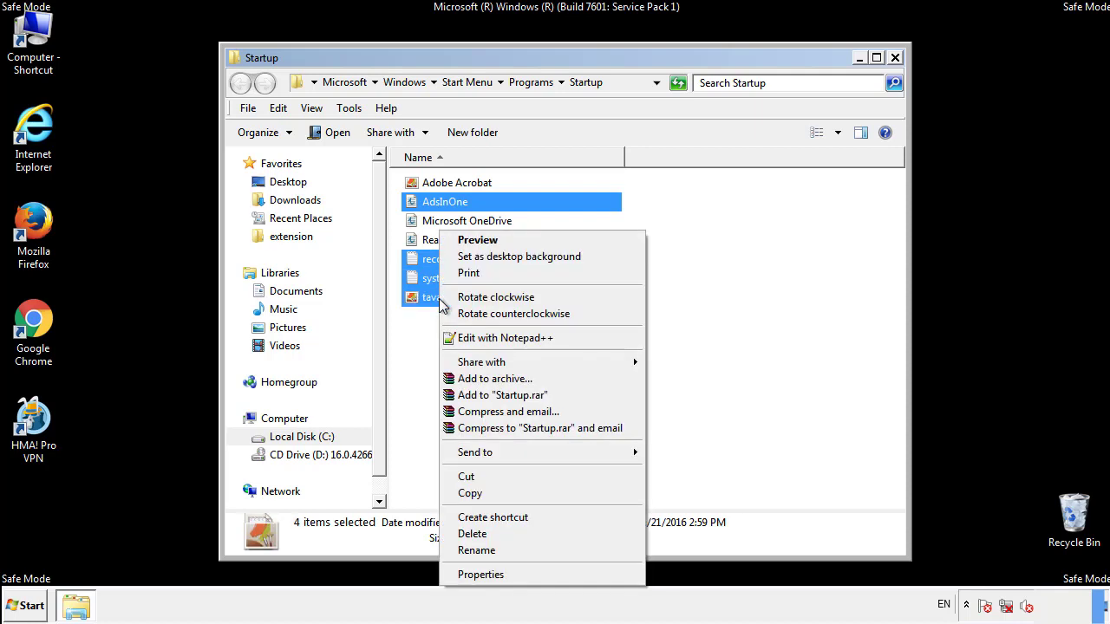
click(468, 533)
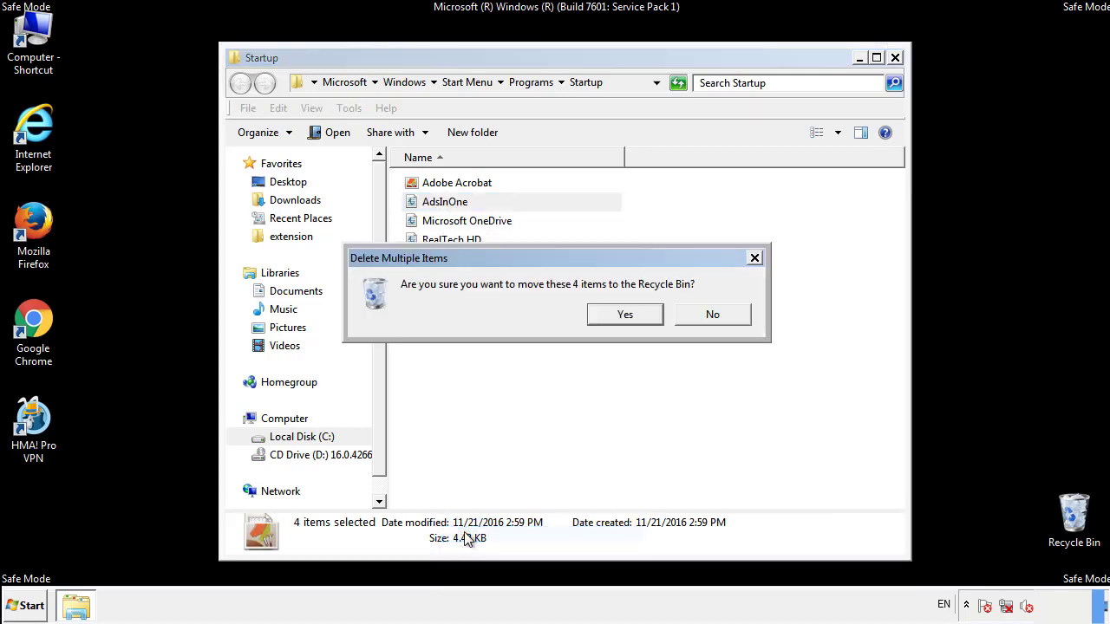
click(612, 317)
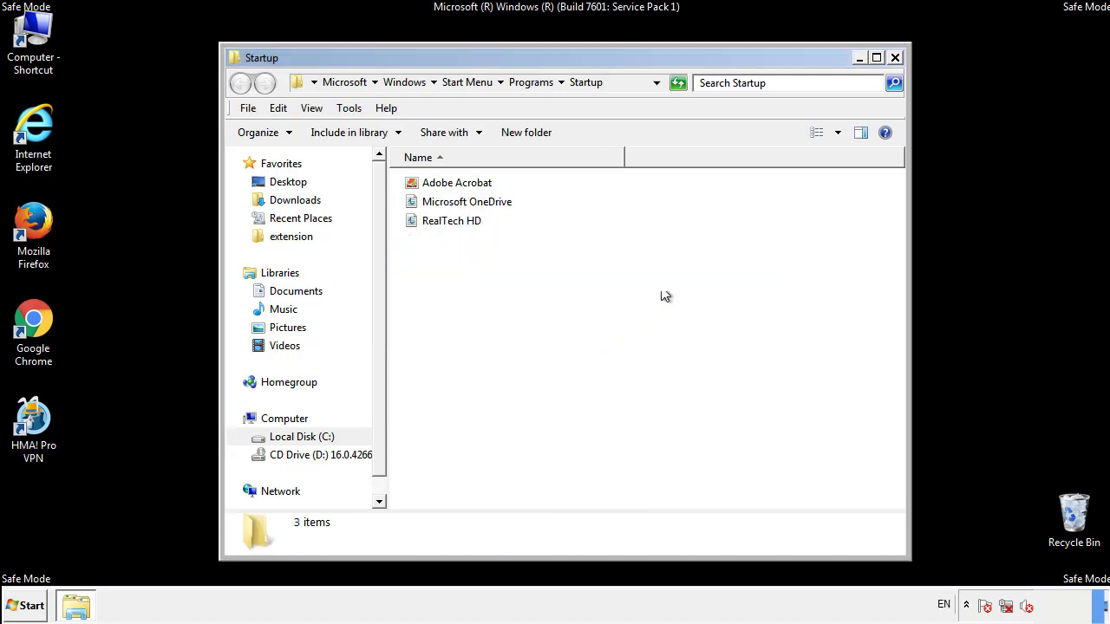
click(895, 58)
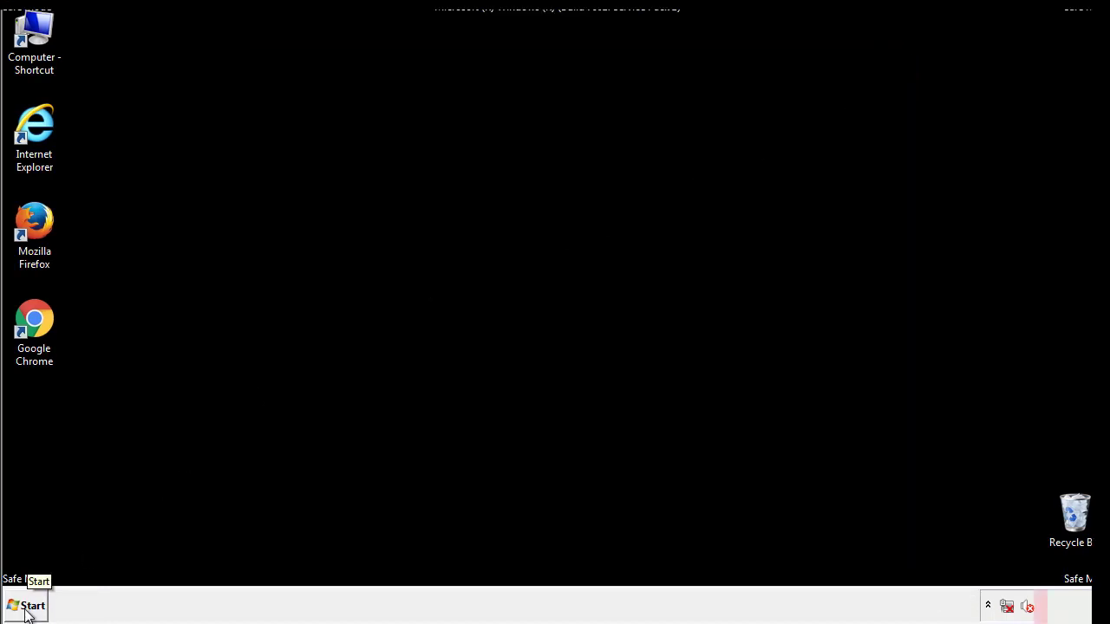
- Launch Registry Editor with regedit from the Start search
click(26, 607)
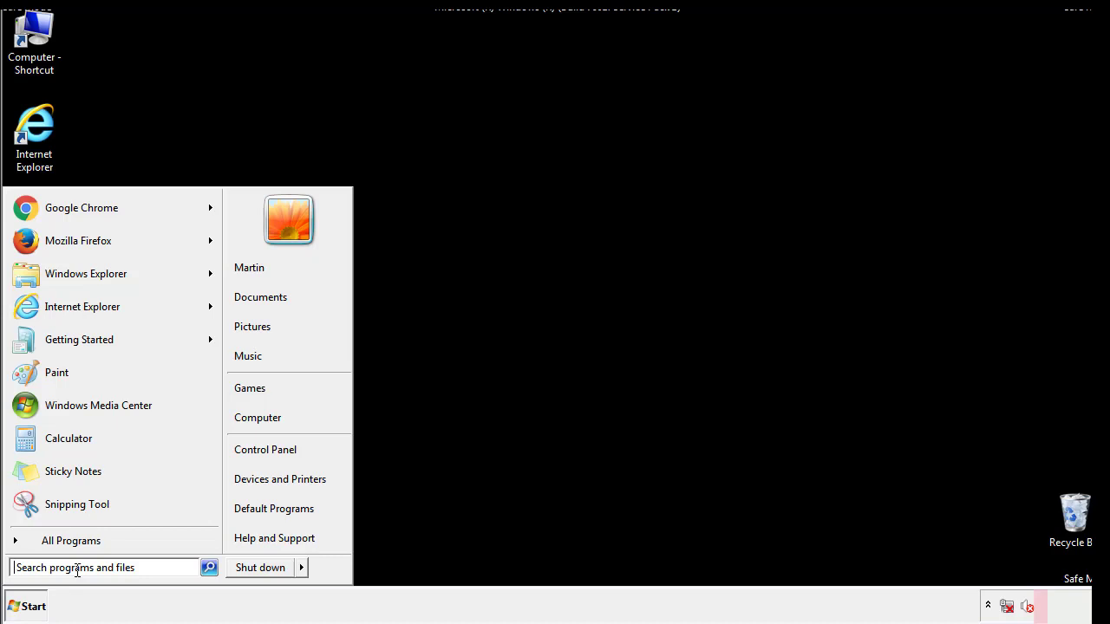
text(reged)
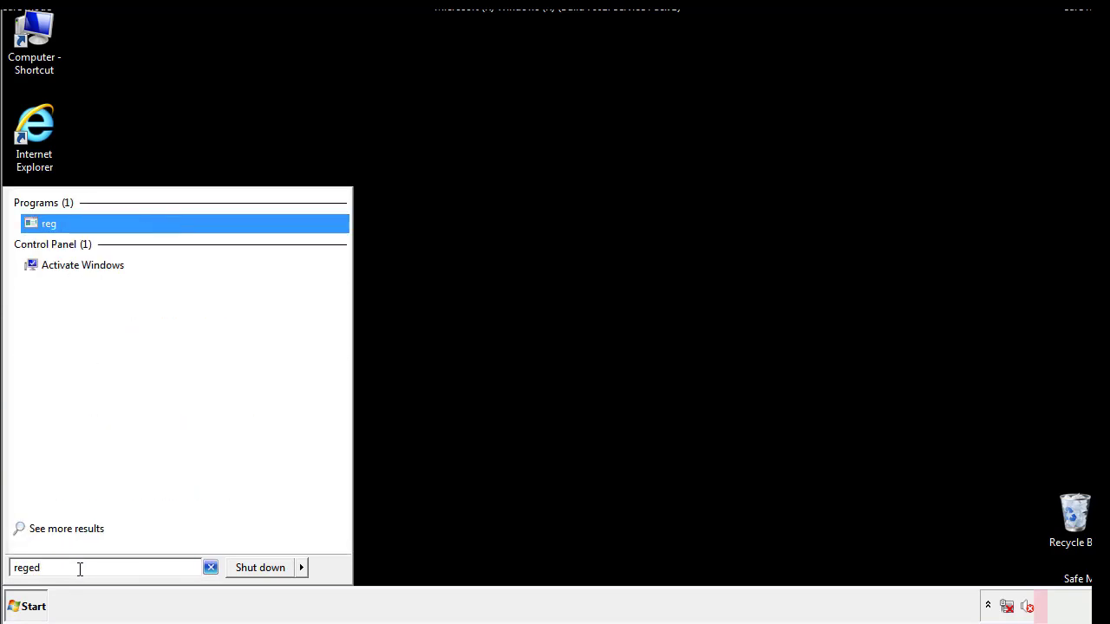
text(it)
key(Return)
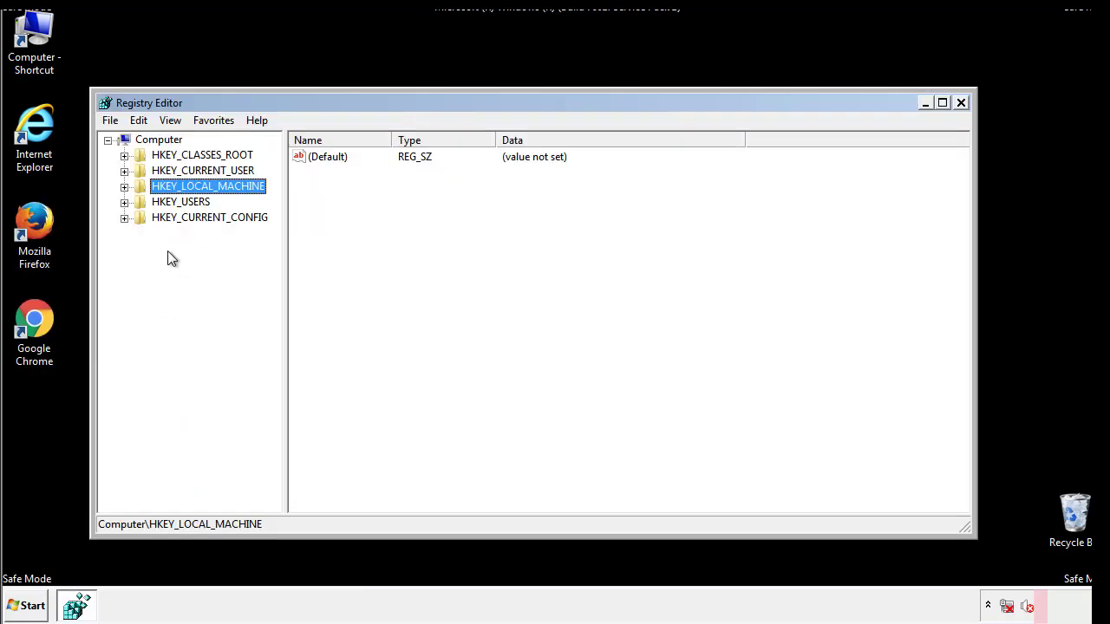
- Expand HKEY_LOCAL_MACHINE\SOFTWARE\Microsoft\Windows\CurrentVersion to show its Run and RunOnce subkeys
click(125, 187)
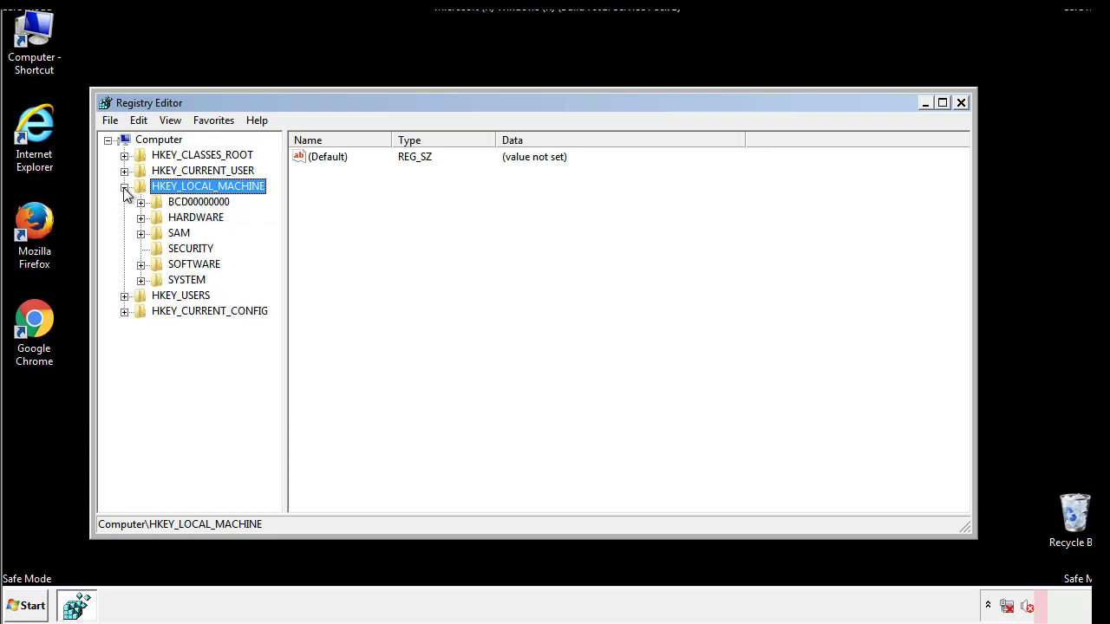
click(140, 264)
drag(273, 256, 274, 287)
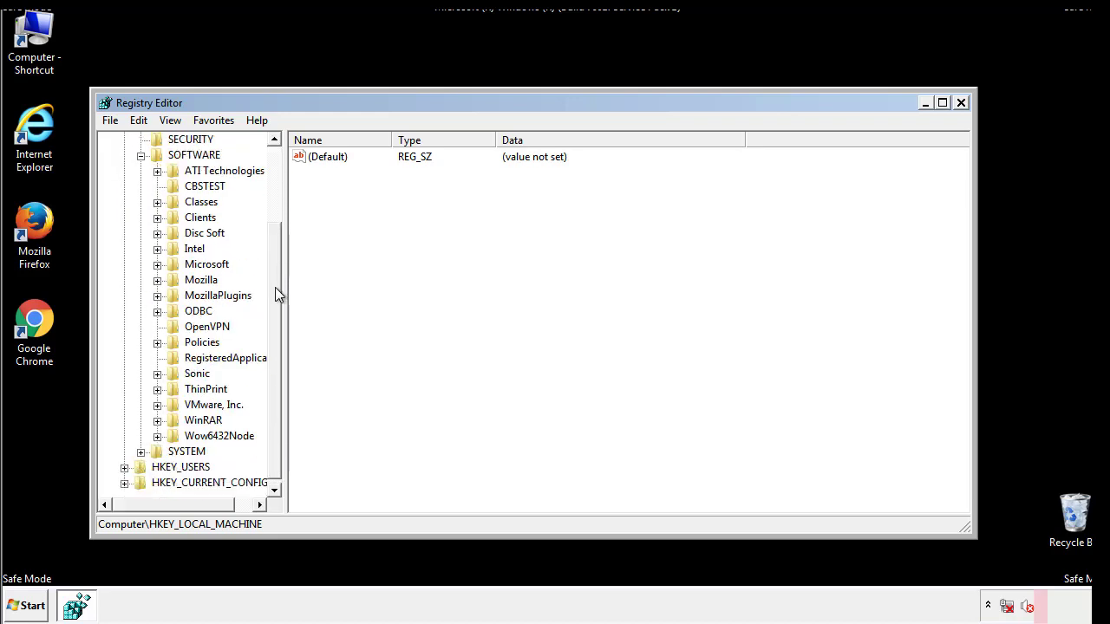
click(157, 265)
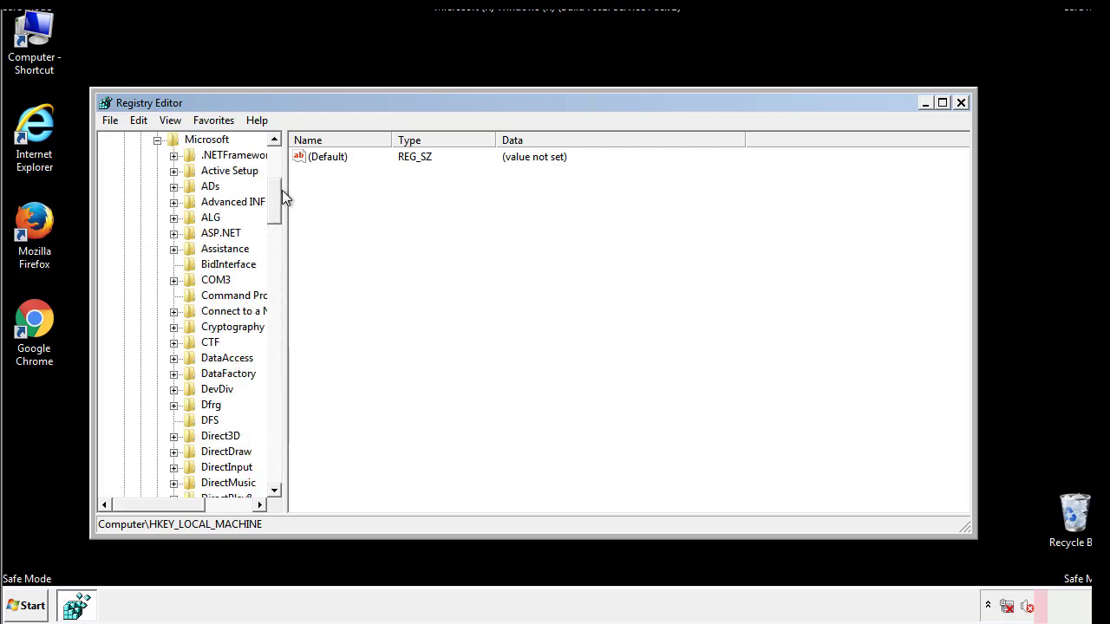
drag(273, 212, 275, 449)
click(174, 265)
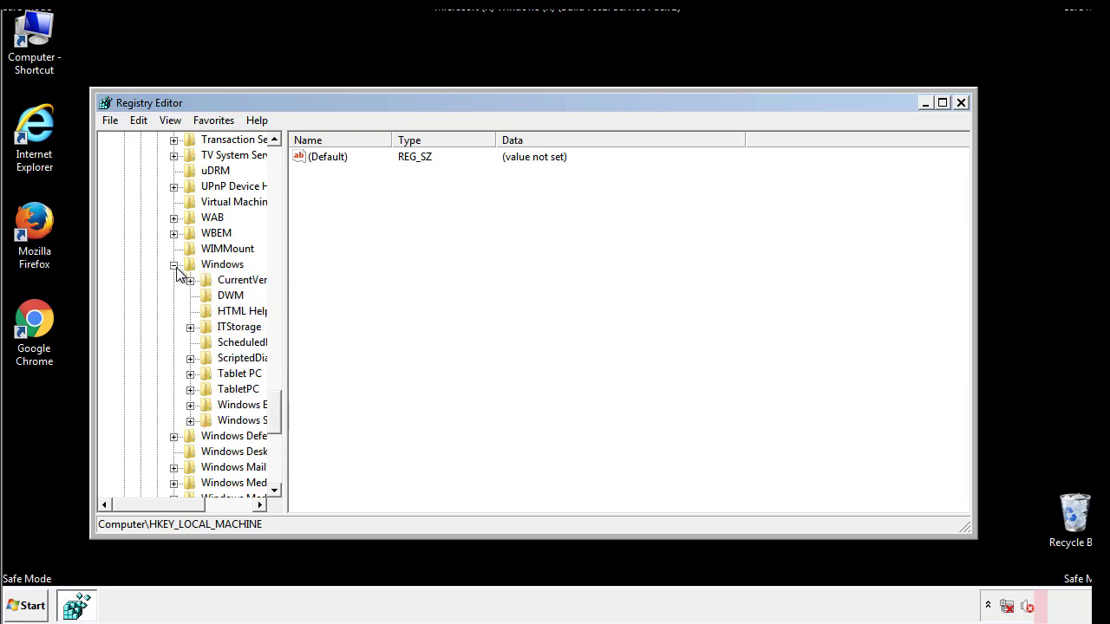
drag(151, 507, 177, 508)
click(143, 280)
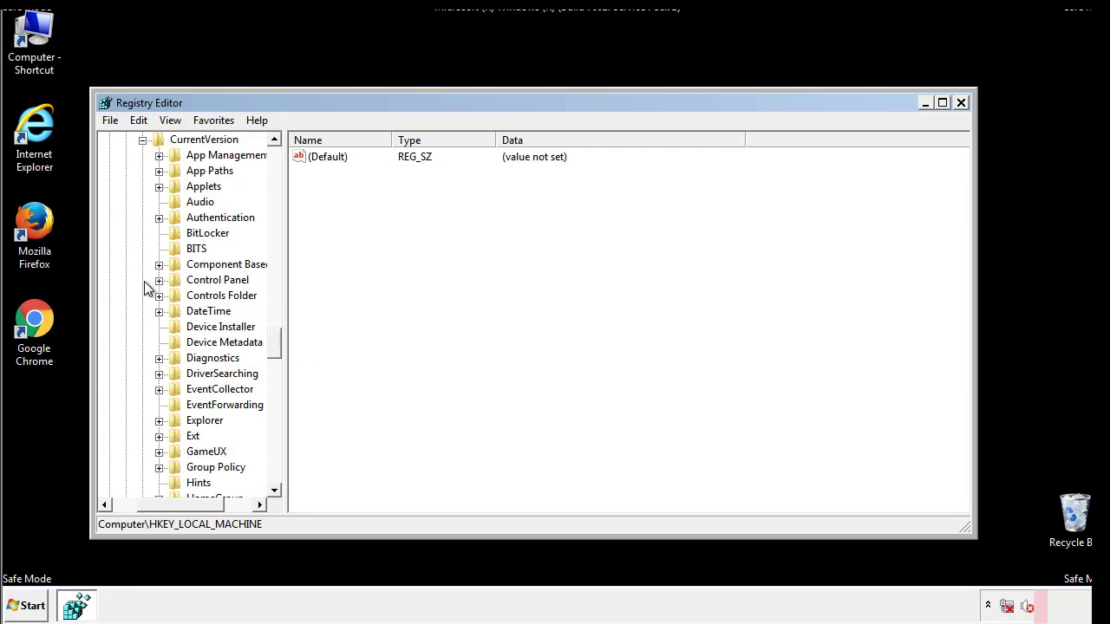
drag(282, 342, 274, 402)
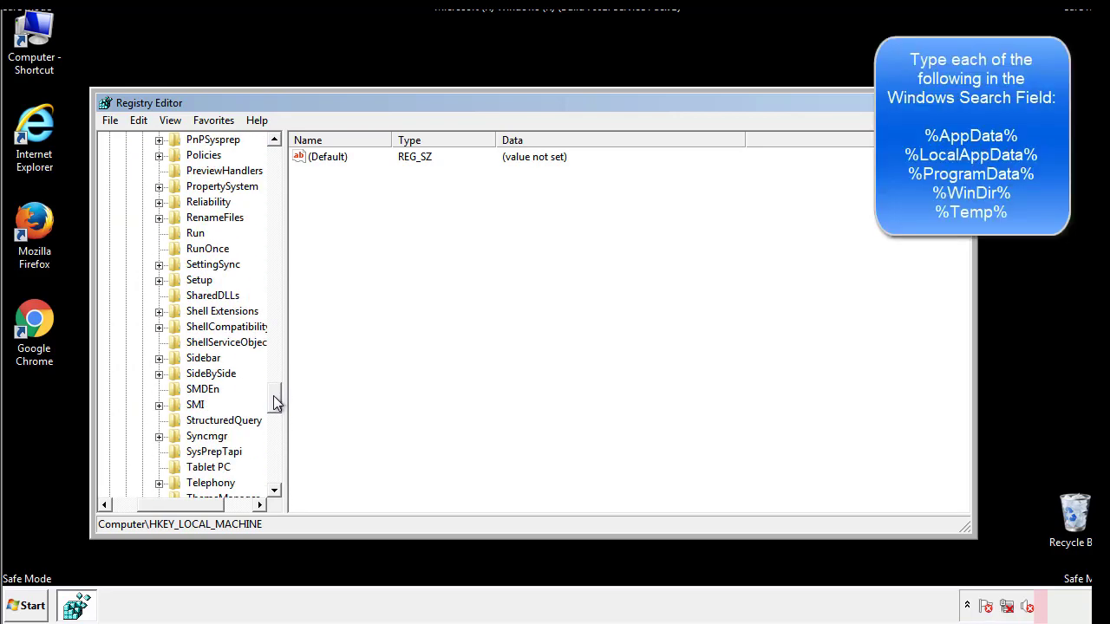
- Delete the tappi.loc value from HKLM's CurrentVersion\Run, leaving only the VMware entry
click(183, 234)
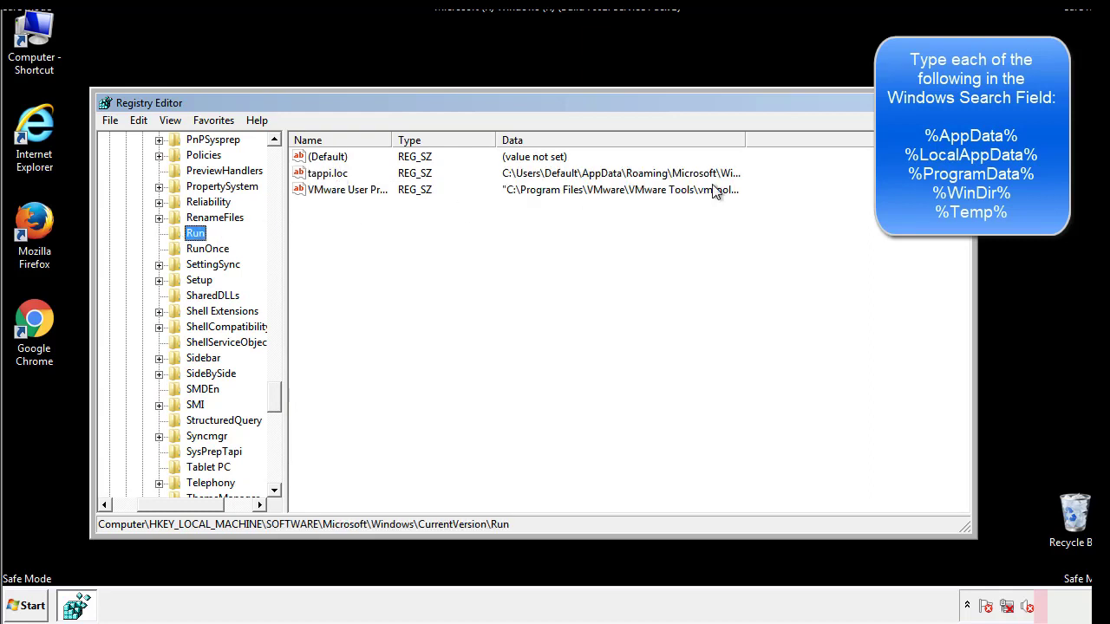
click(330, 178)
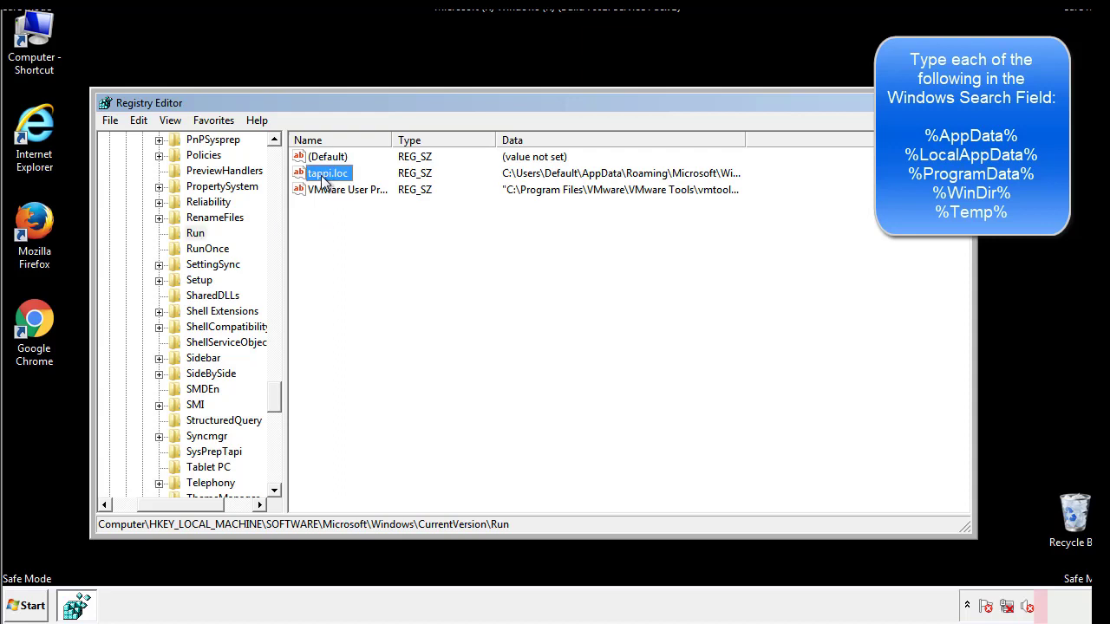
right_click(321, 176)
click(347, 225)
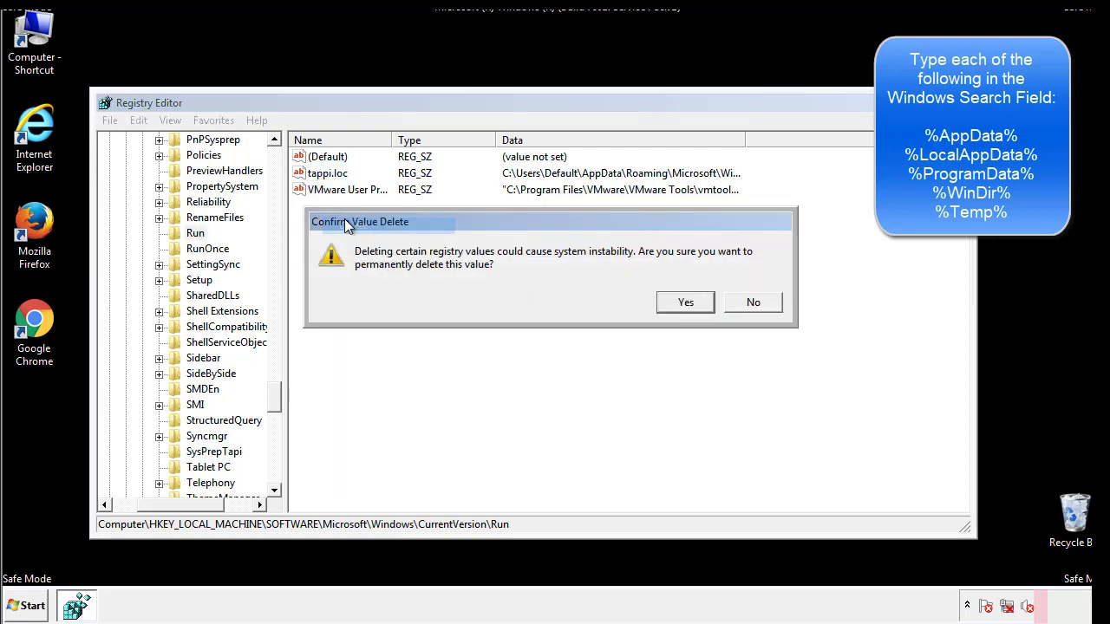
click(676, 306)
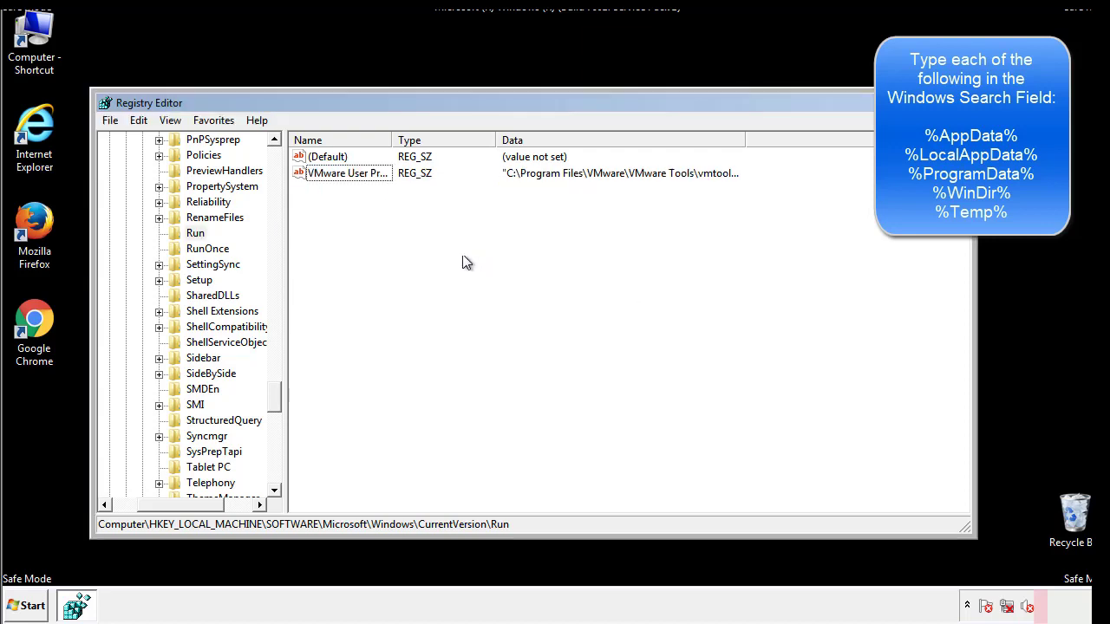
drag(273, 392, 275, 474)
drag(212, 504, 114, 503)
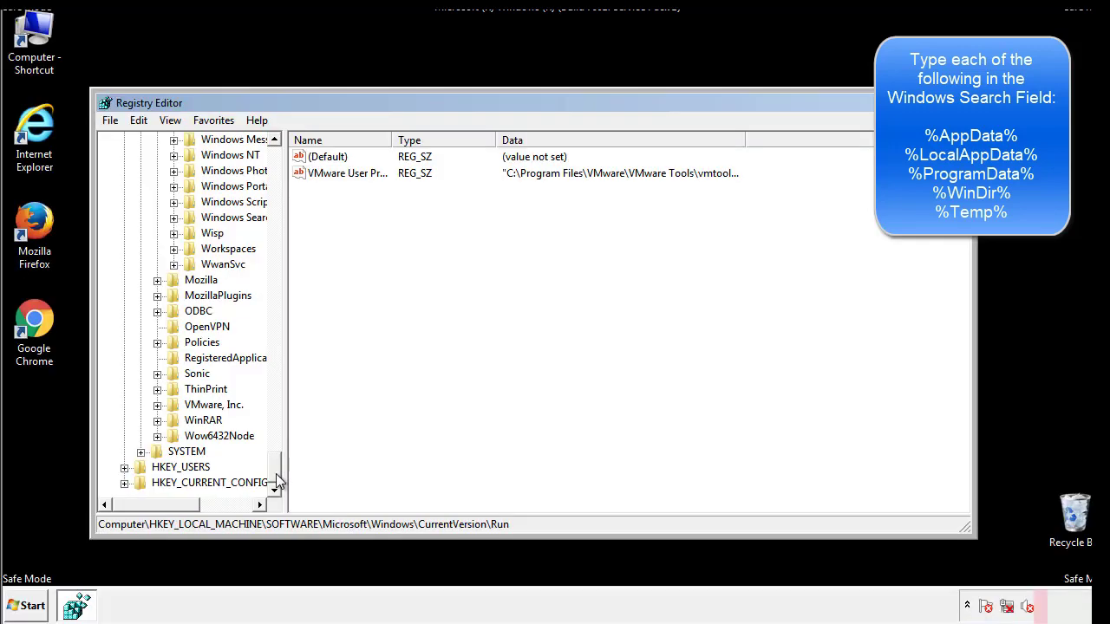
drag(275, 473, 283, 165)
- Collapse HKEY_LOCAL_MACHINE and expand HKEY_CURRENT_USER\Software\Microsoft
click(124, 187)
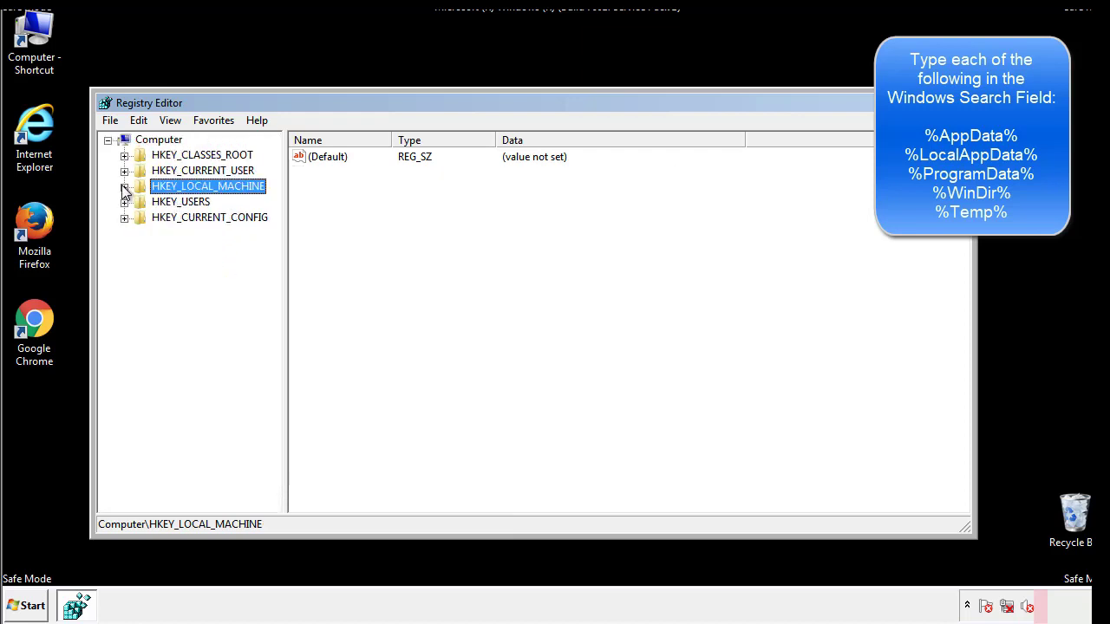
click(124, 170)
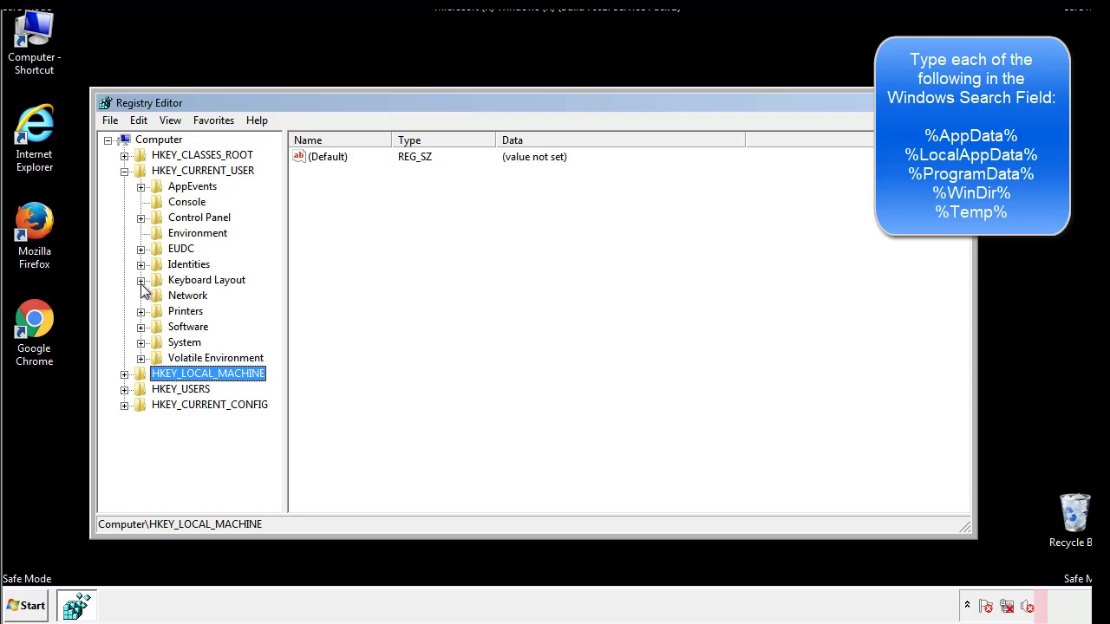
click(141, 327)
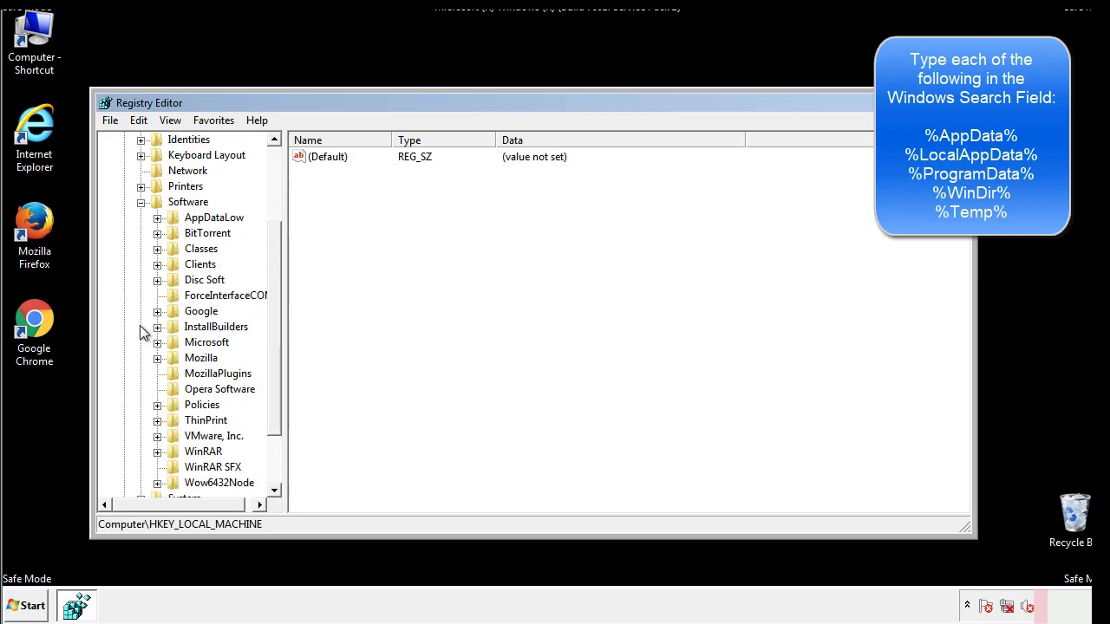
drag(272, 315, 272, 330)
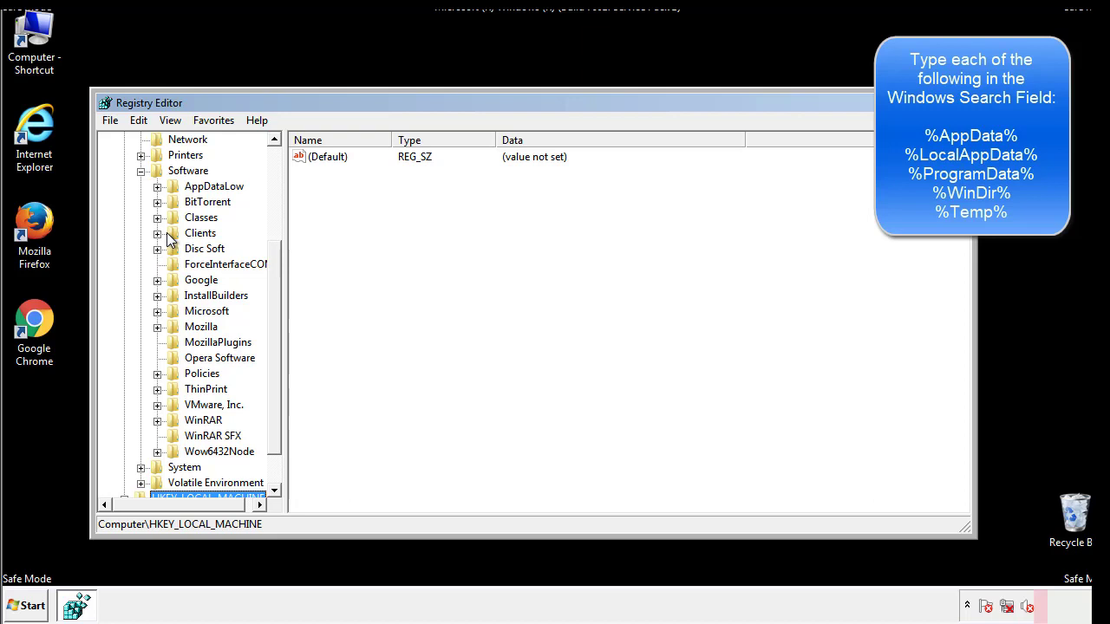
click(157, 311)
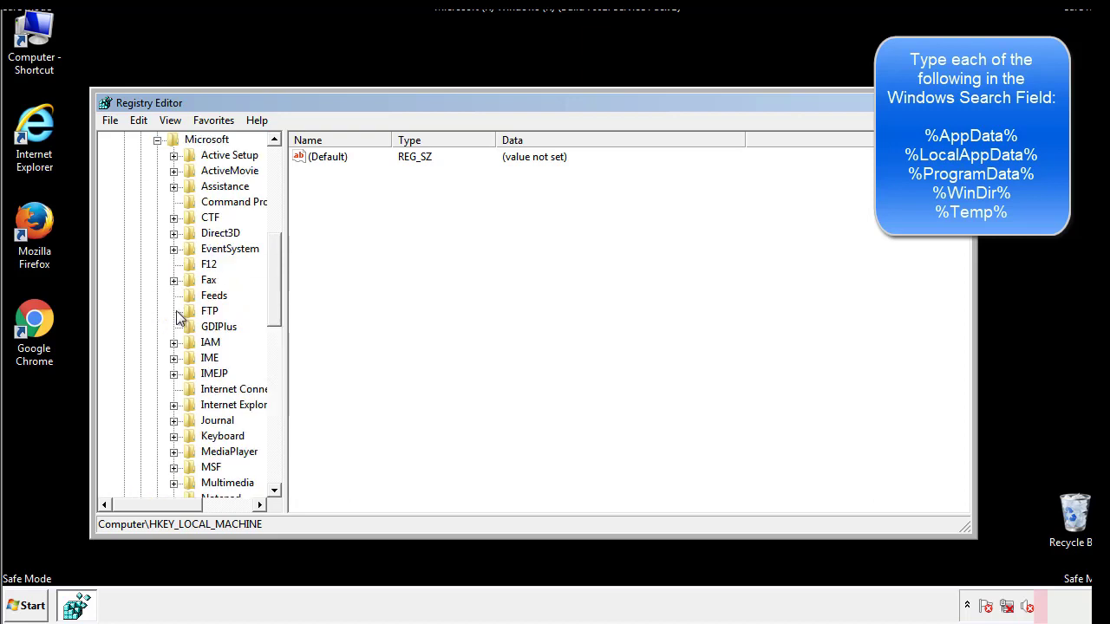
drag(272, 253, 275, 368)
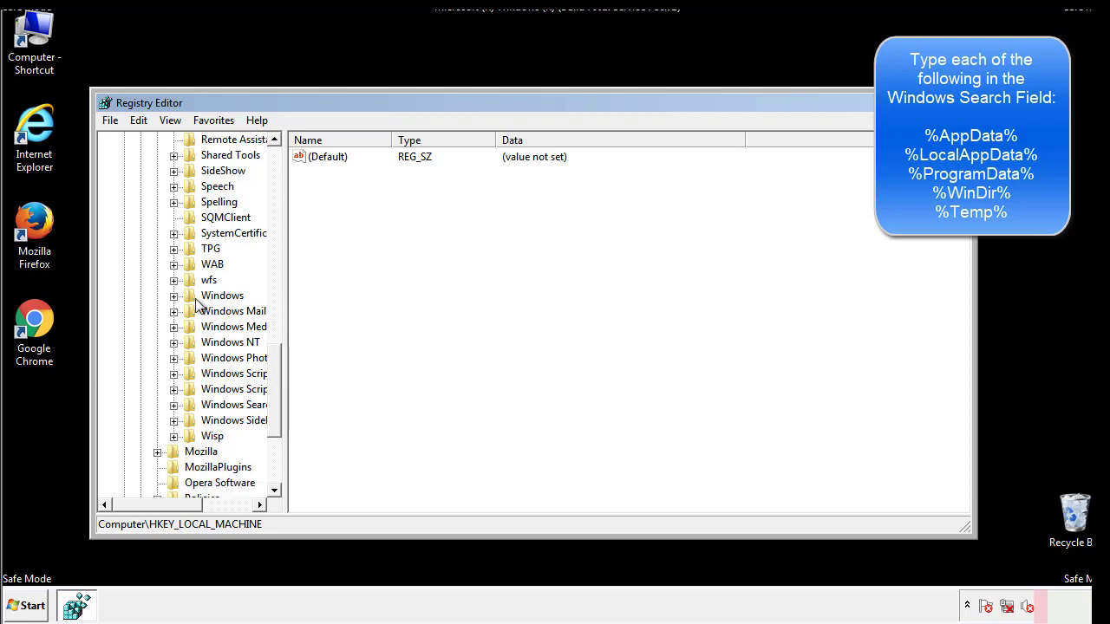
- Open HKCU's Windows\CurrentVersion\Run key and inspect its lone DAEMON Tools Lite value
click(174, 295)
click(190, 311)
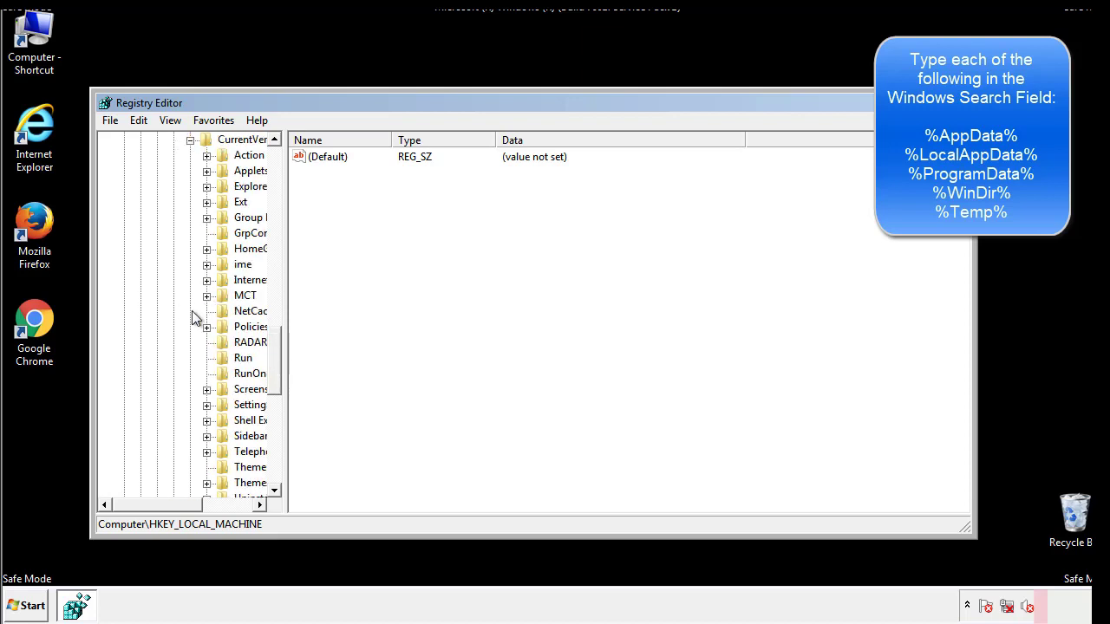
drag(167, 508, 195, 505)
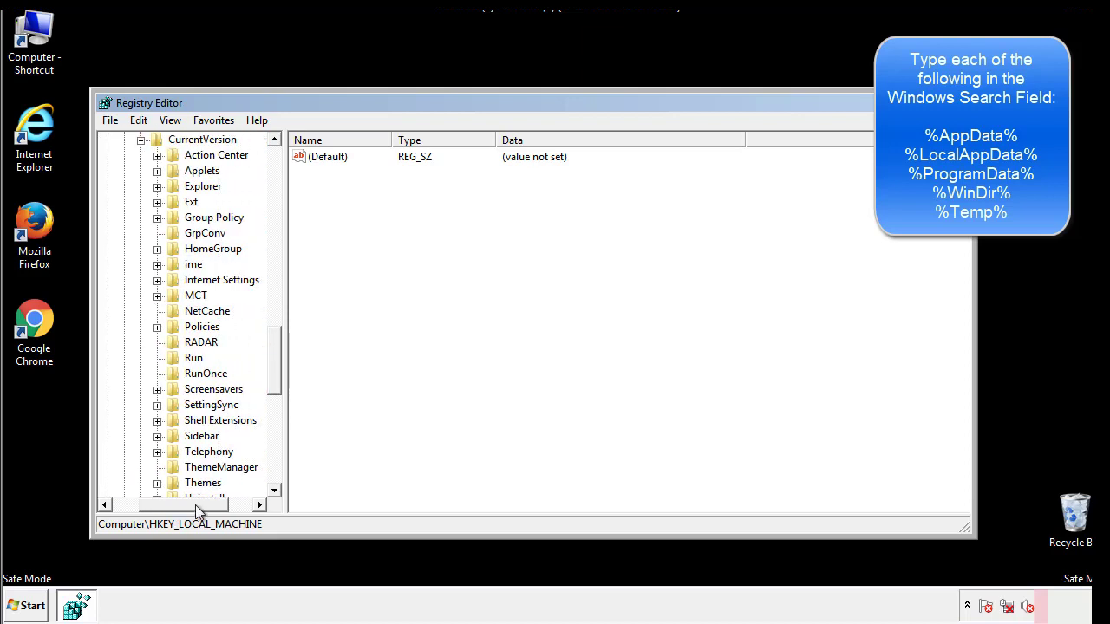
click(189, 355)
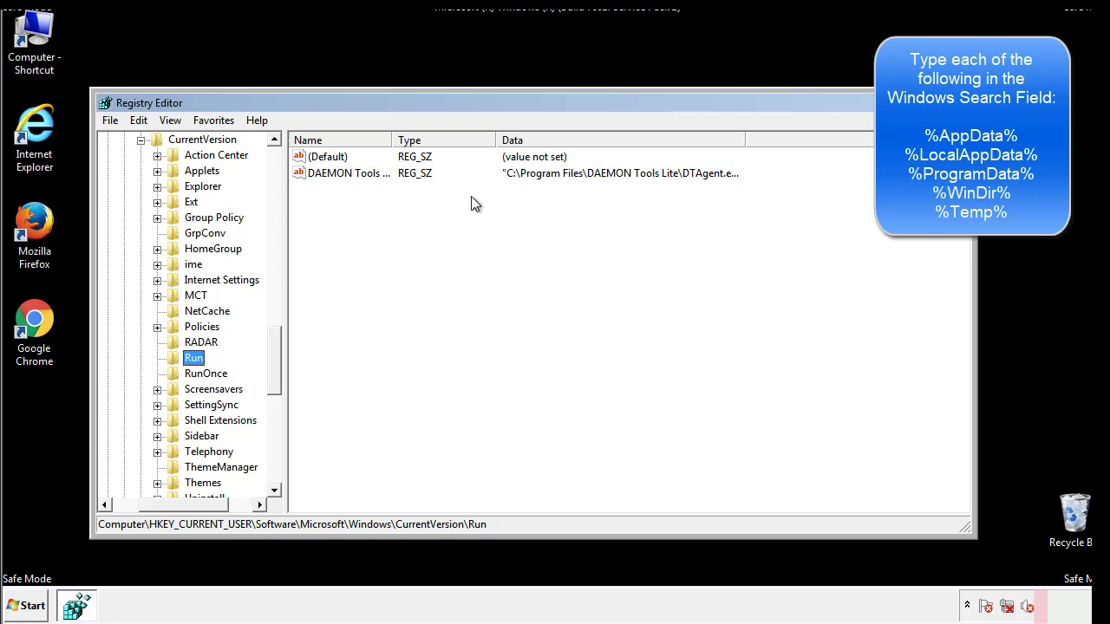
key(Tab)
drag(184, 502, 158, 504)
drag(281, 376, 274, 362)
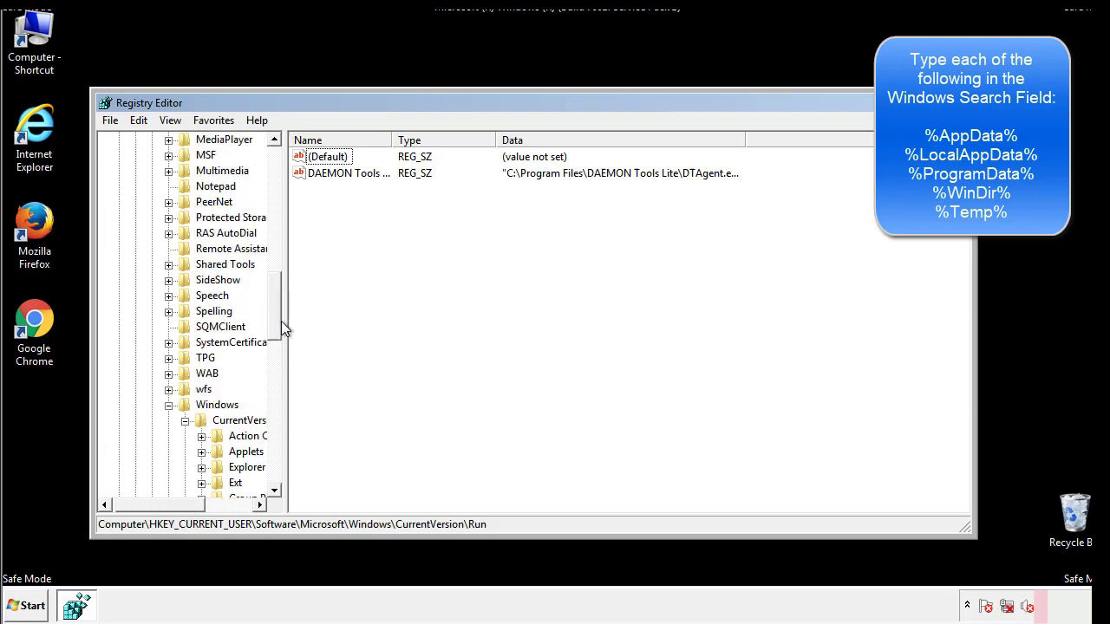
- Collapse the Windows key and search the registry for %temp%
click(169, 405)
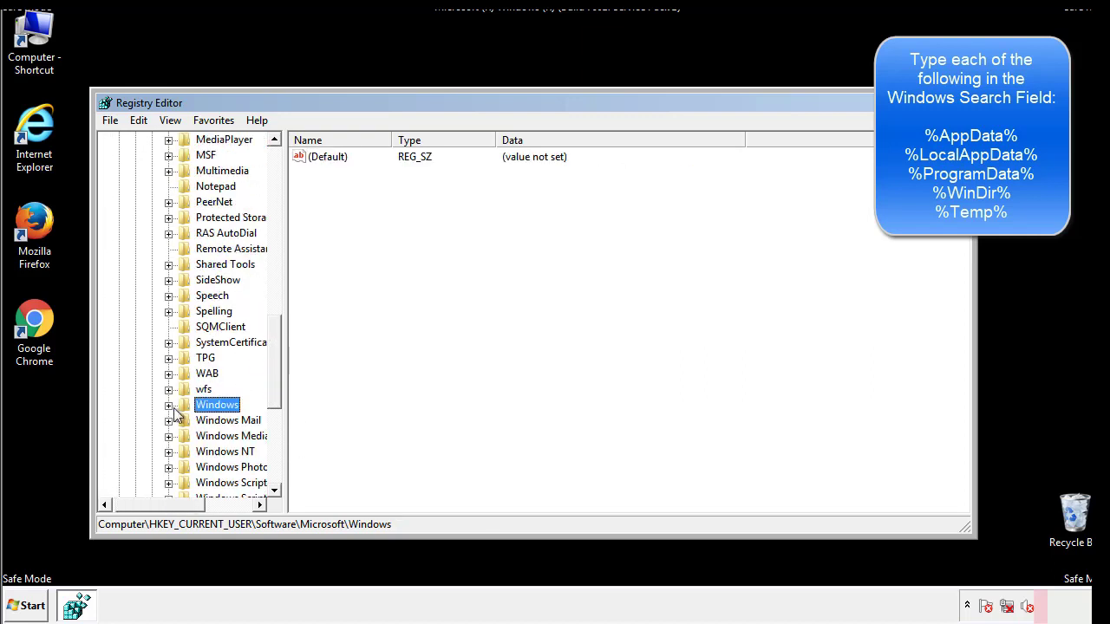
drag(278, 386, 279, 215)
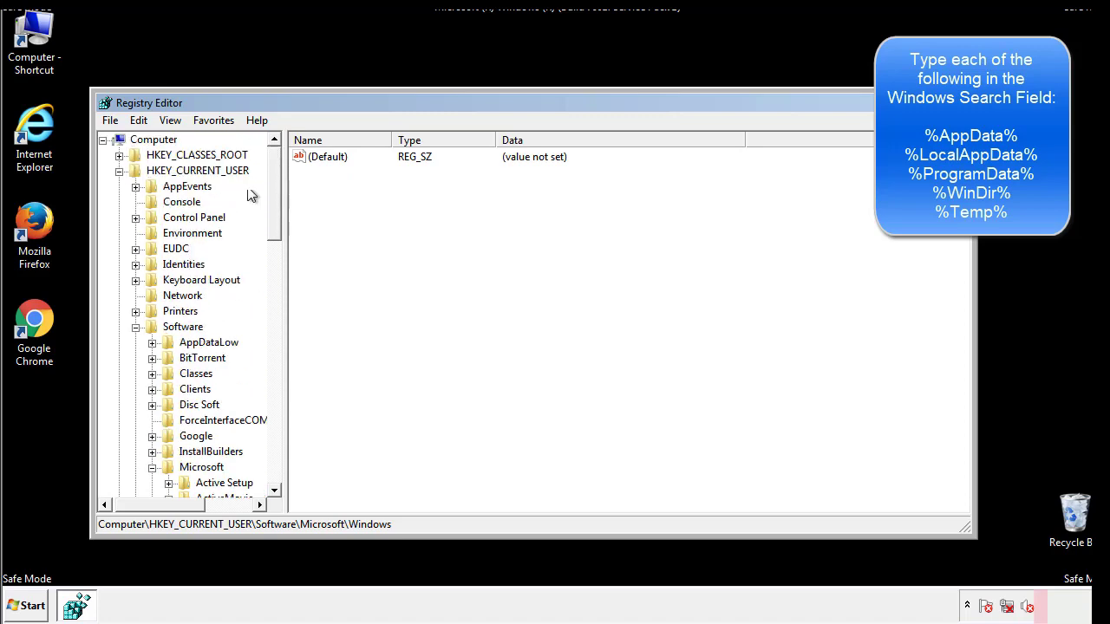
click(139, 120)
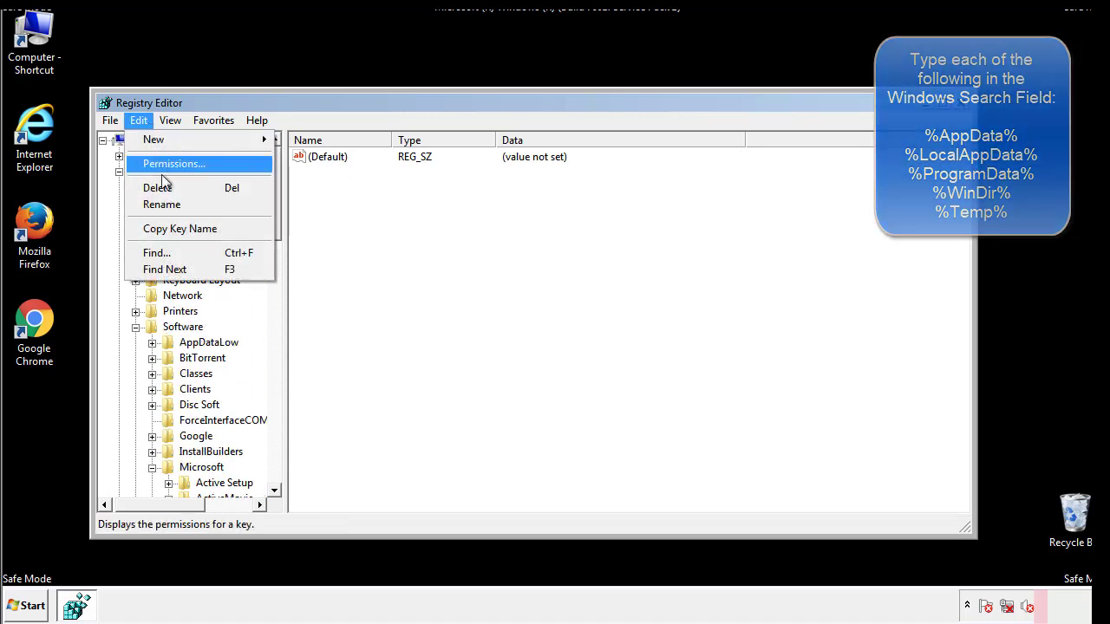
click(157, 252)
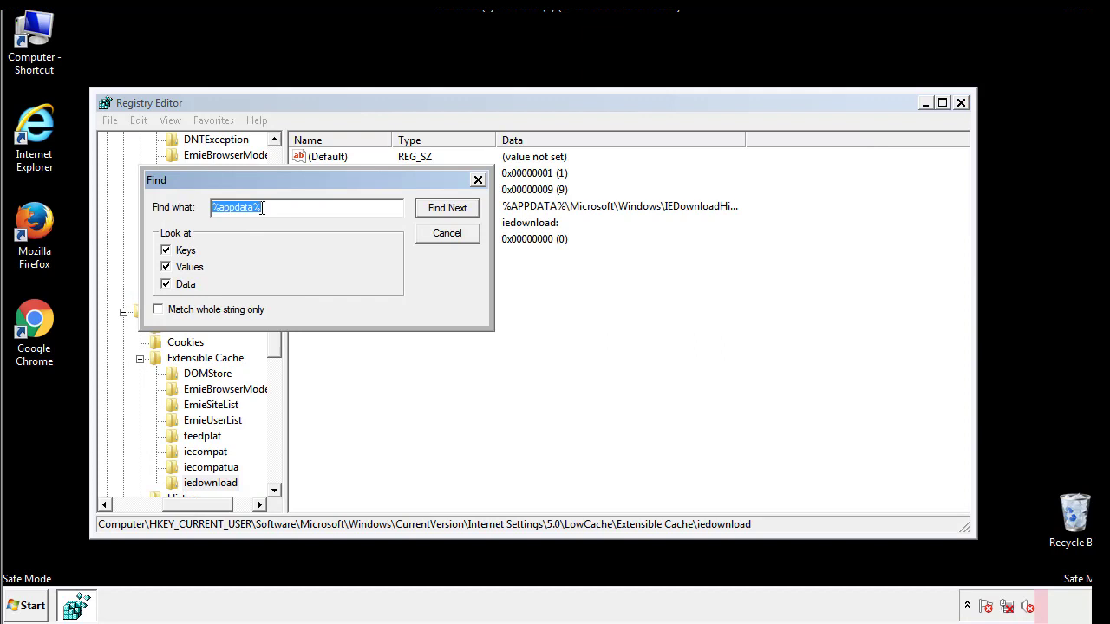
text(%temp%)
key(Return)
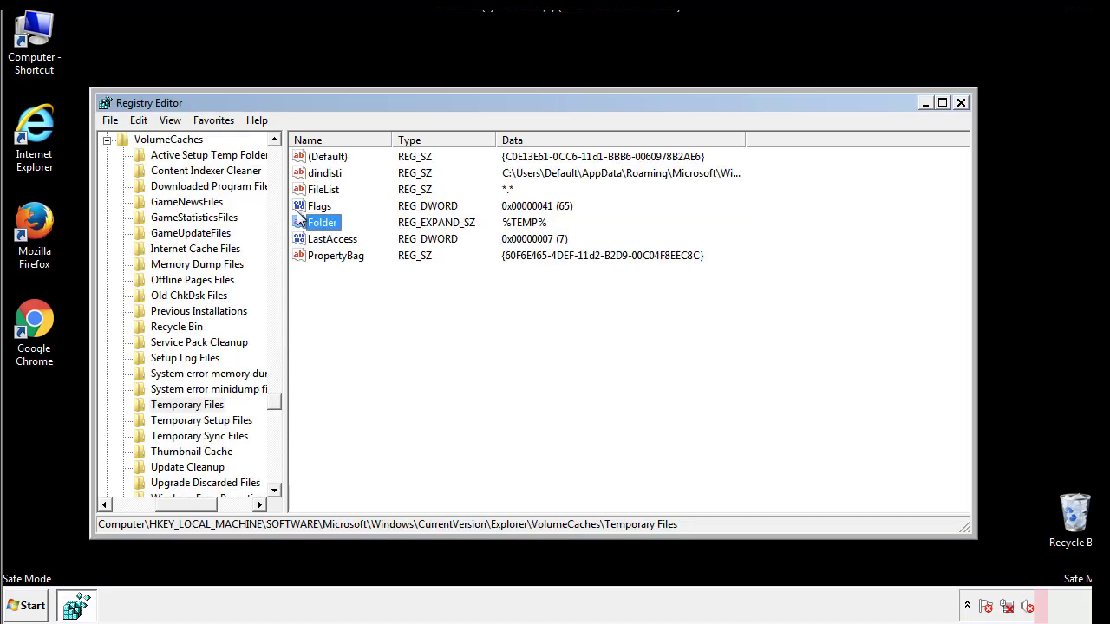
- Delete all values in the Temporary Files key except (Default)
click(456, 302)
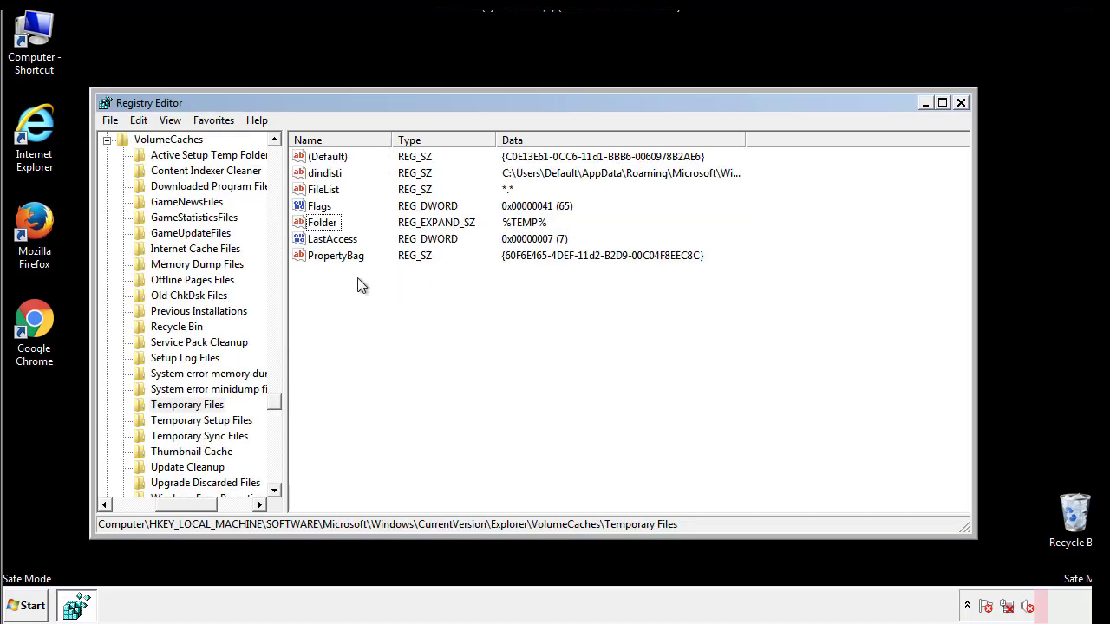
drag(355, 277, 313, 157)
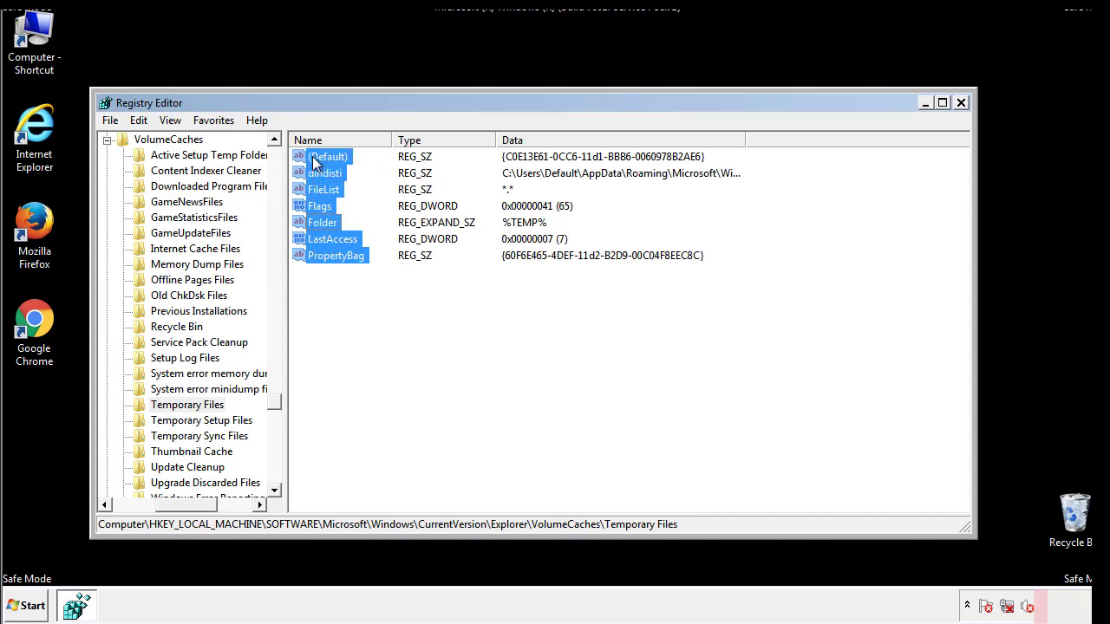
right_click(313, 157)
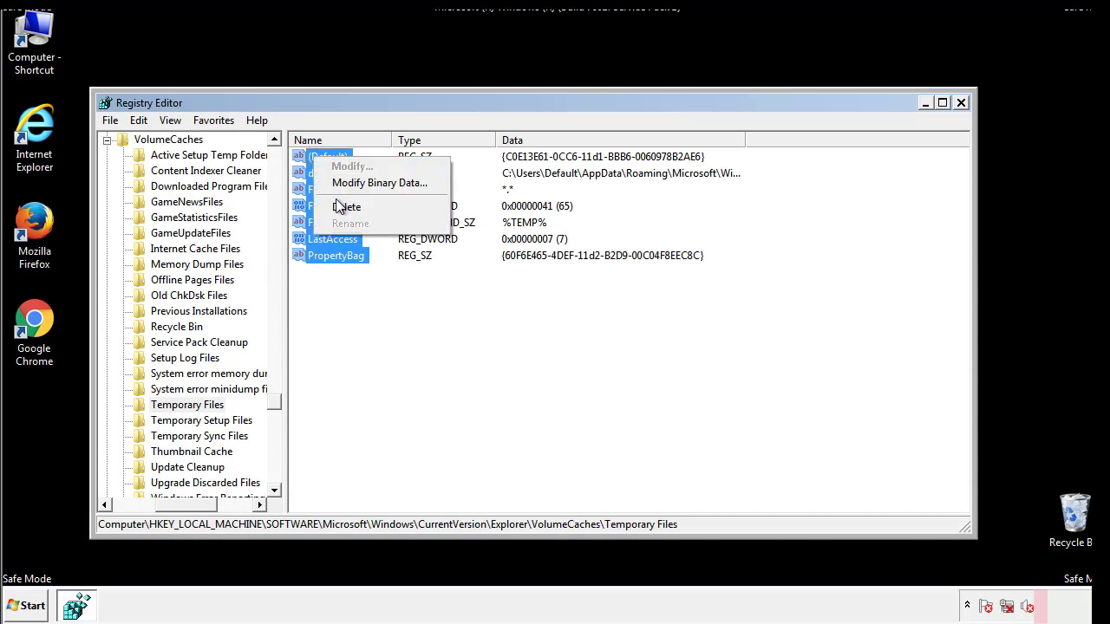
click(340, 207)
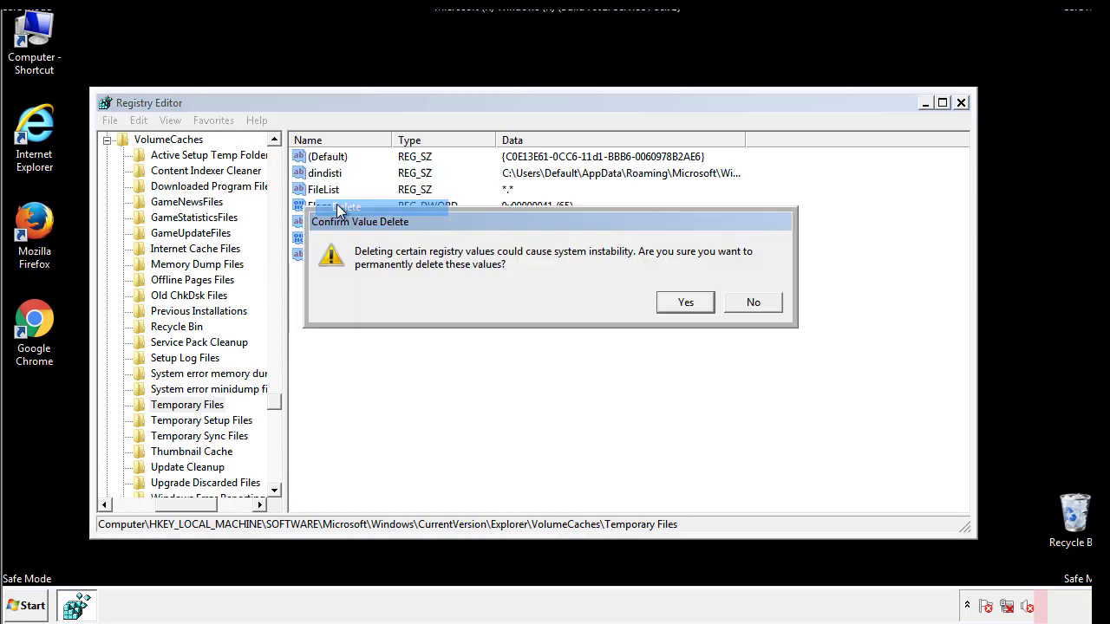
click(694, 301)
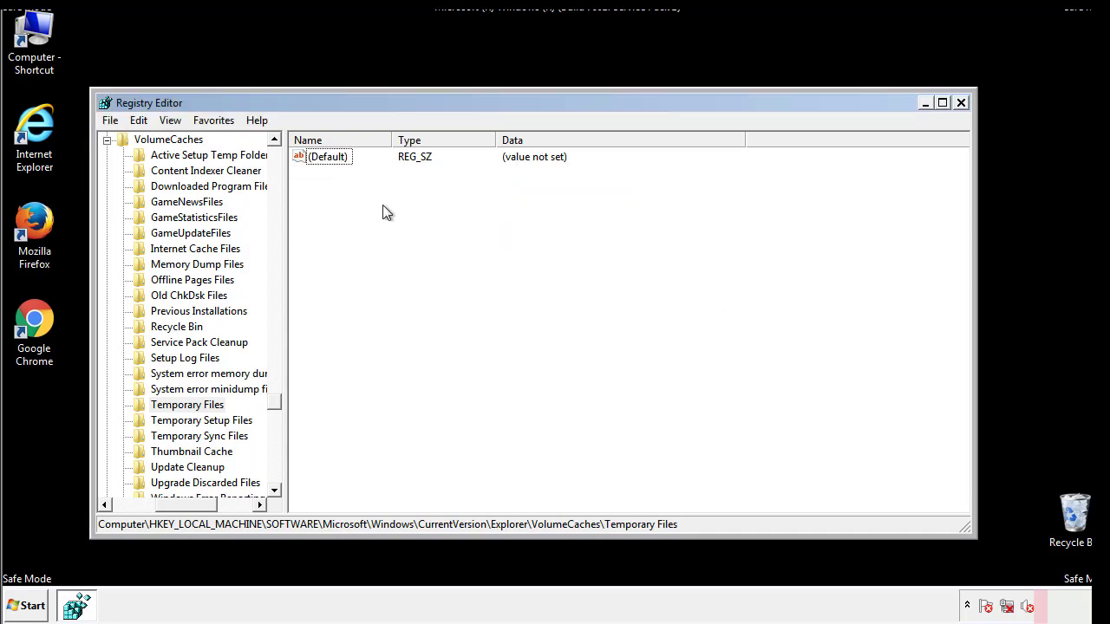
- Close Registry Editor and launch msconfig from the Start menu search
click(961, 103)
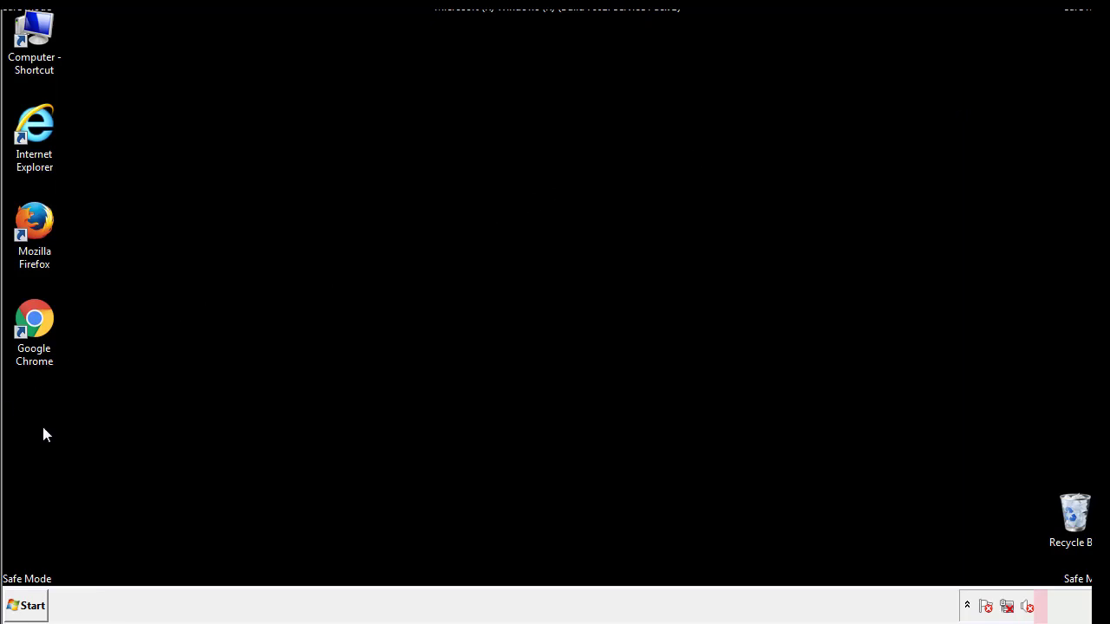
click(26, 607)
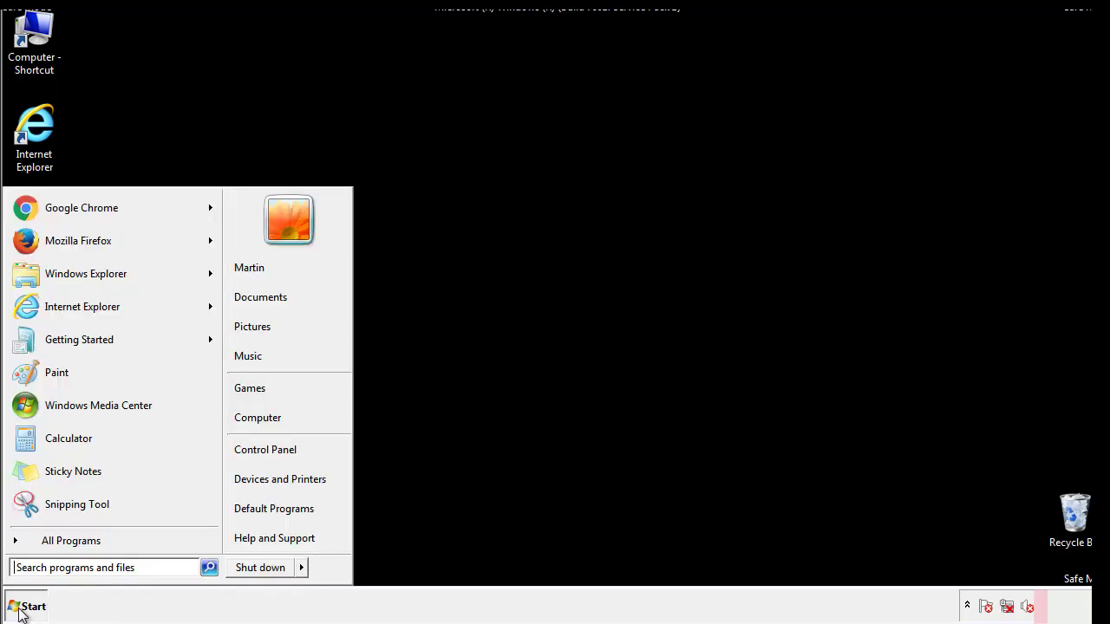
click(60, 568)
text(mscon)
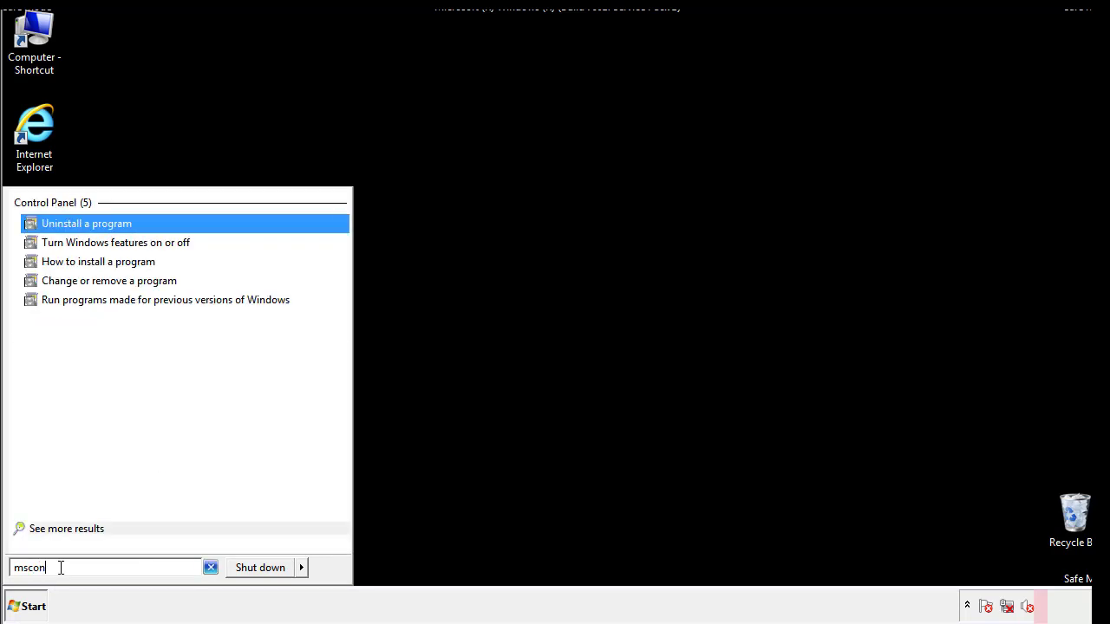
text(fig)
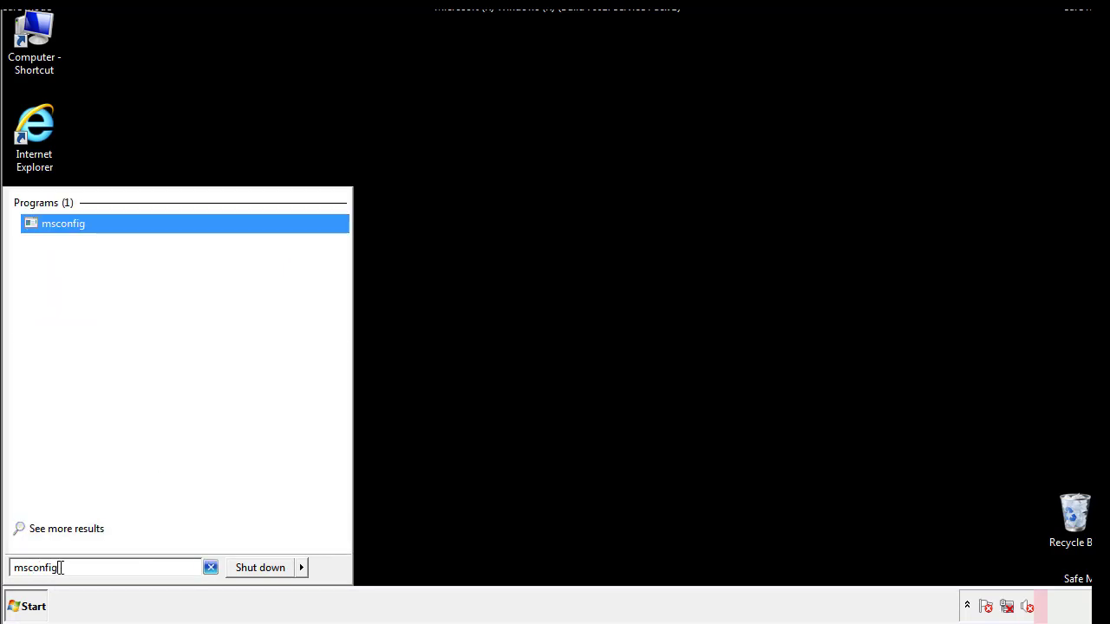
key(Return)
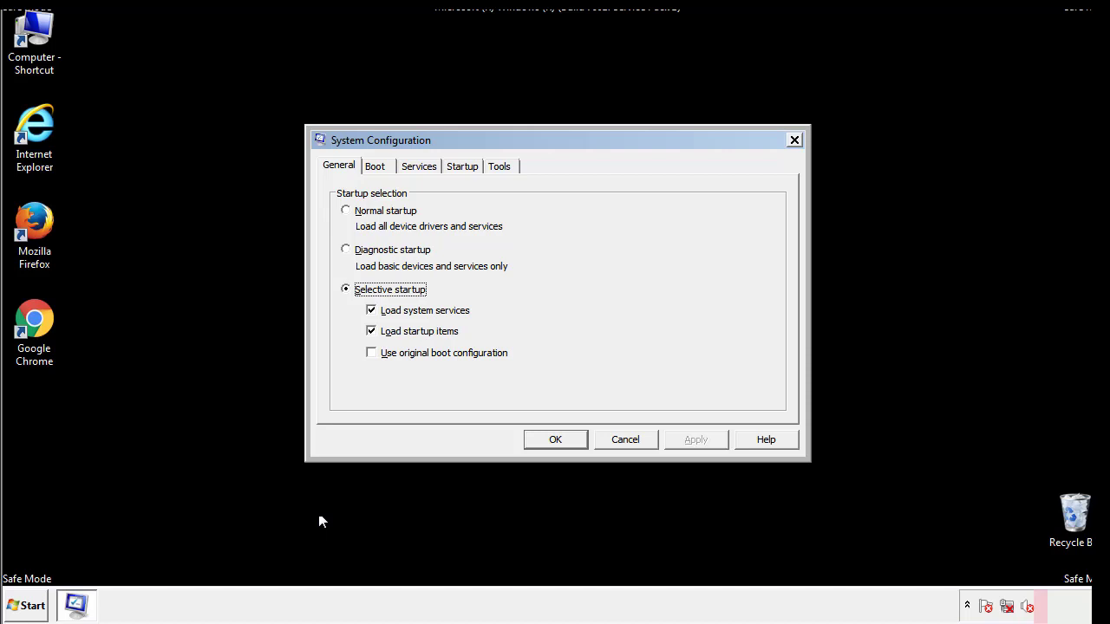
- Clear the Safe boot option on System Configuration's Boot tab, apply it, and restart Windows now
click(377, 165)
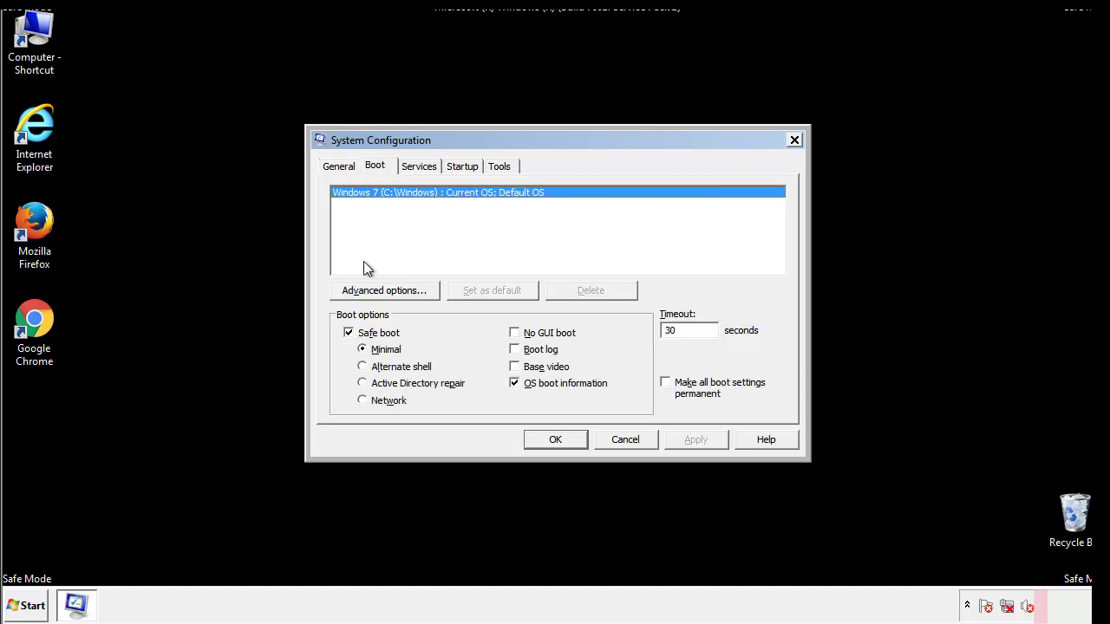
click(350, 334)
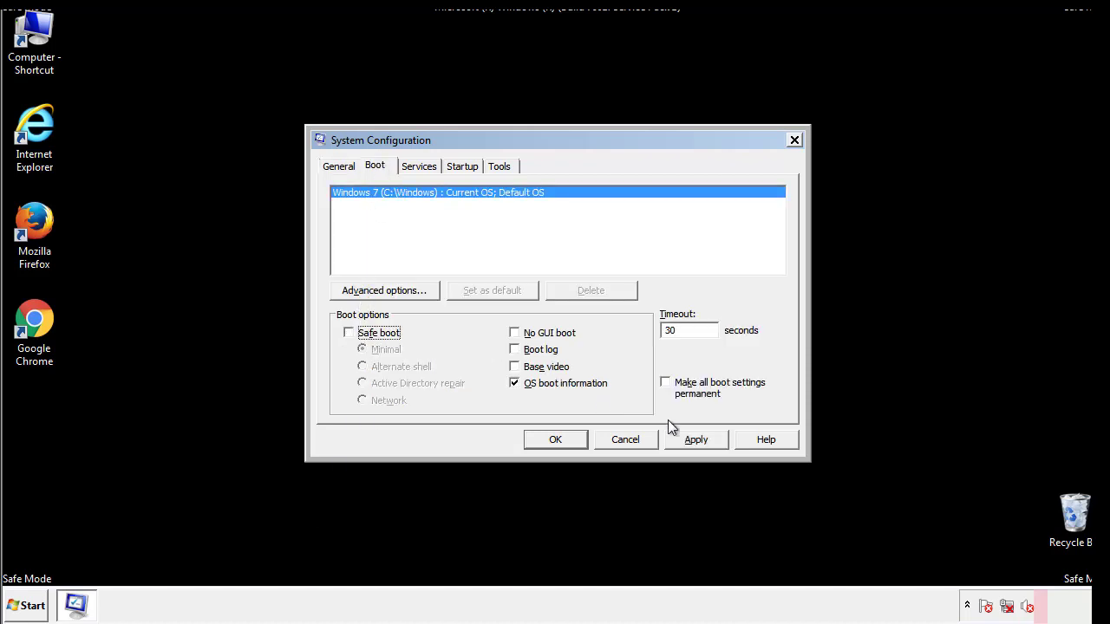
click(698, 439)
click(555, 440)
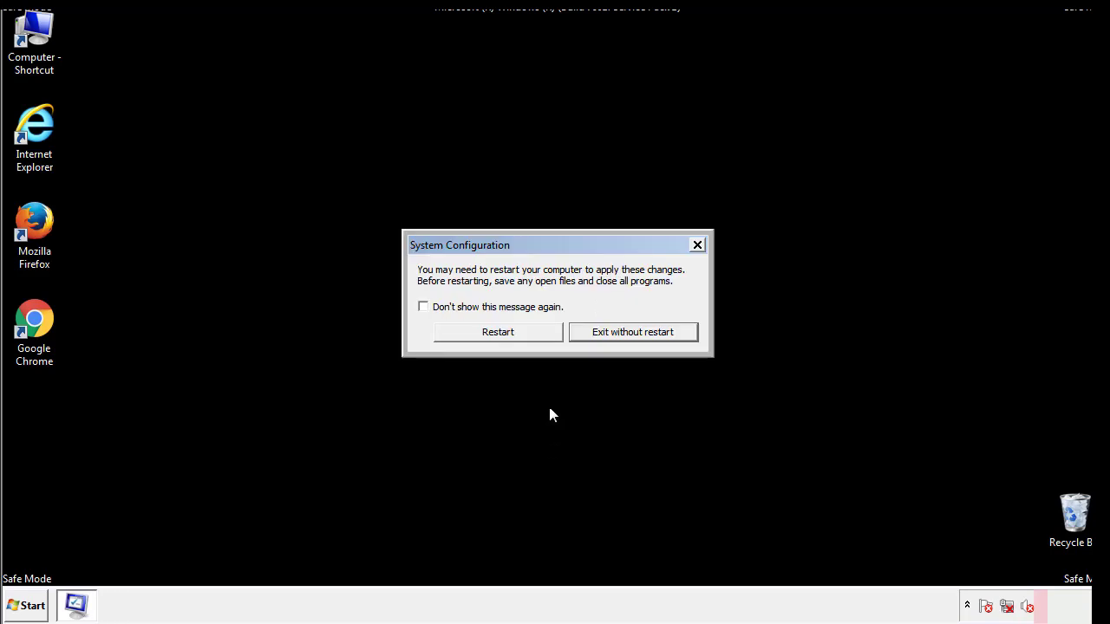
click(513, 338)
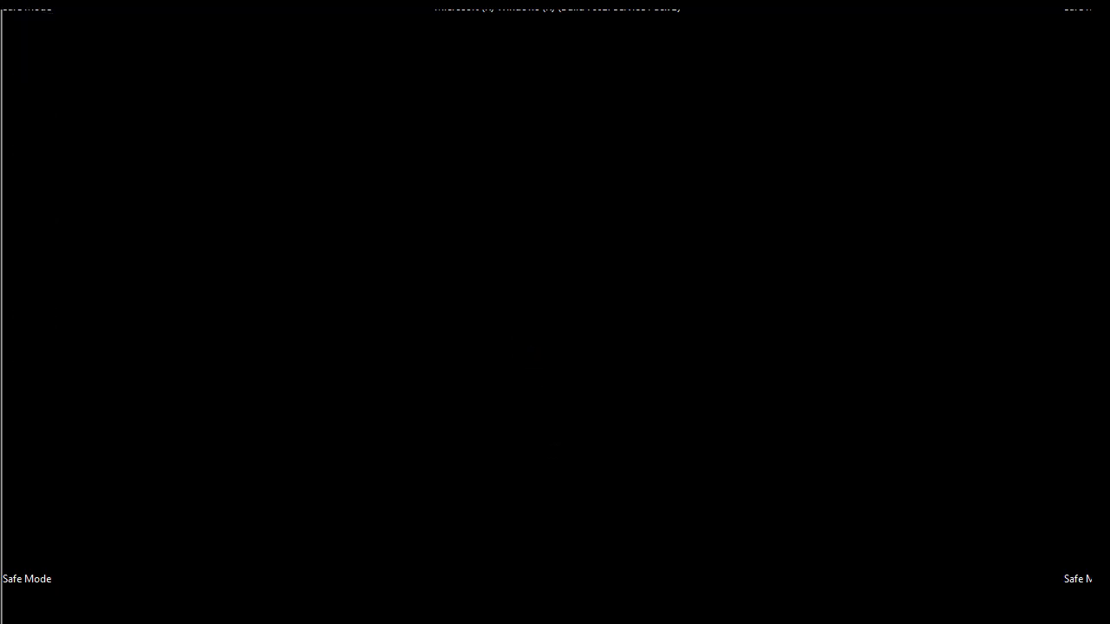